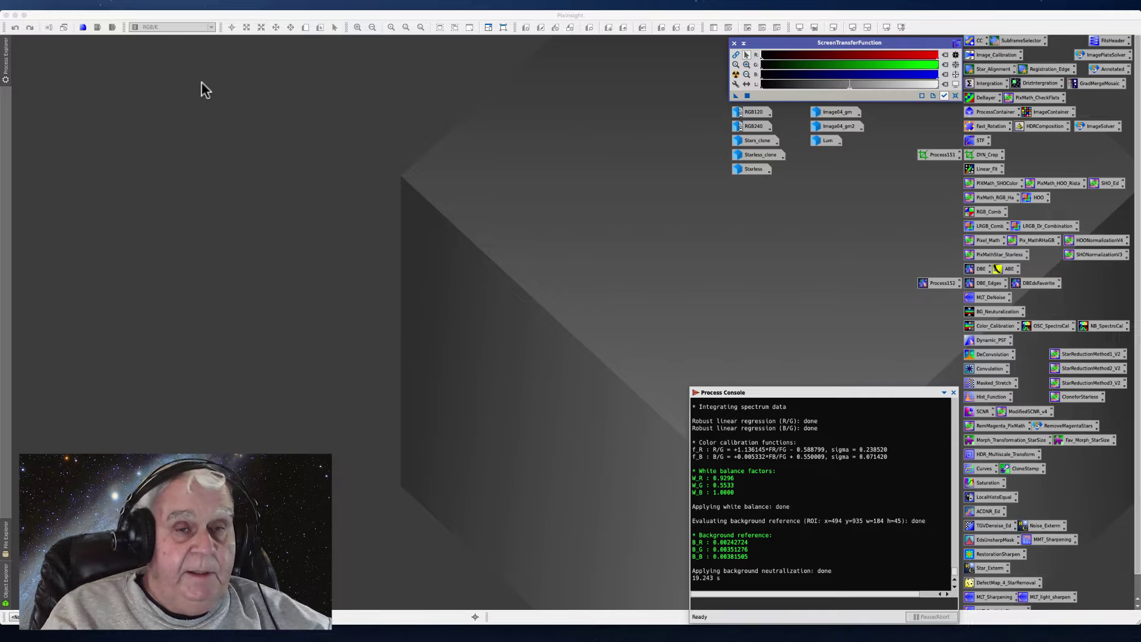
- Open the masterLight RGB file from ASTRO IV > 2022 > 1-JAN > Rosette session > 1-PixInsight > master
click(80, 4)
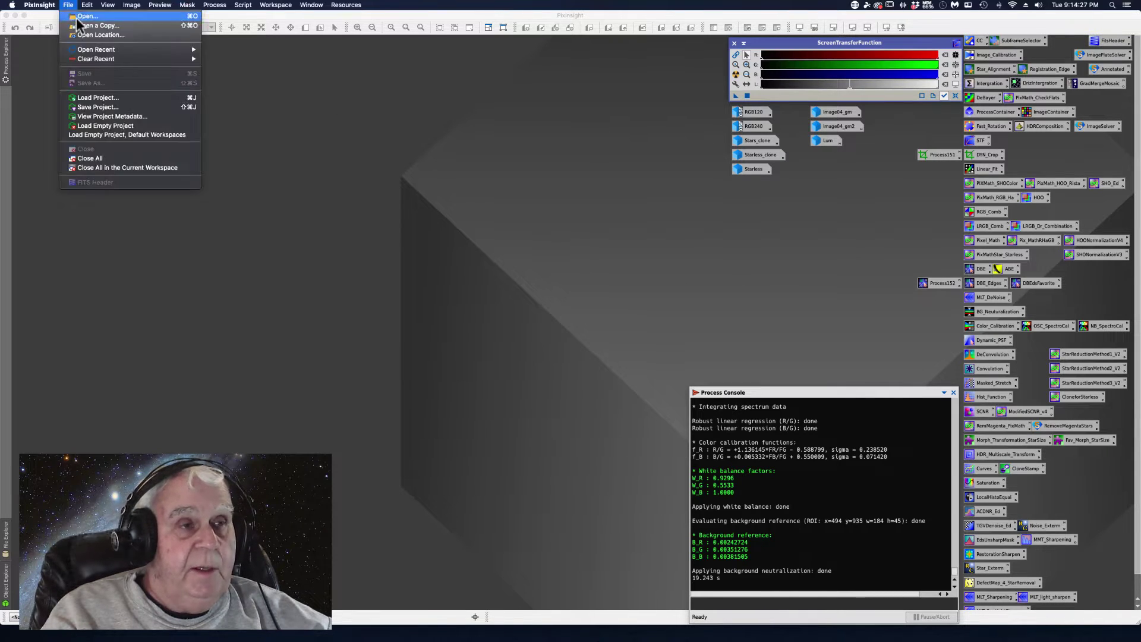
click(82, 20)
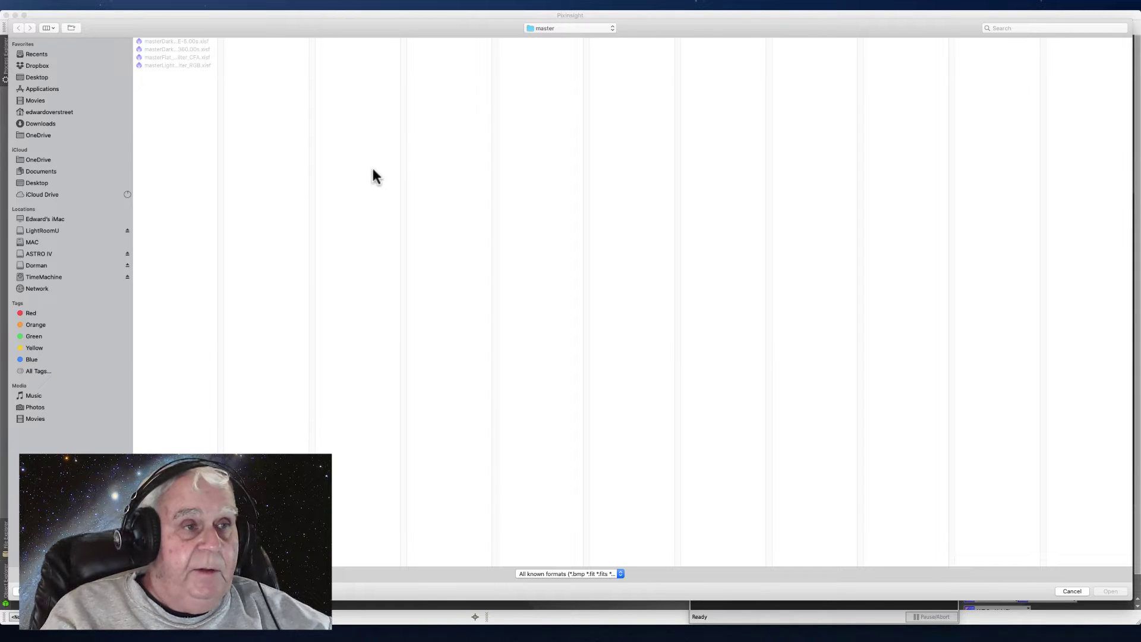
click(48, 253)
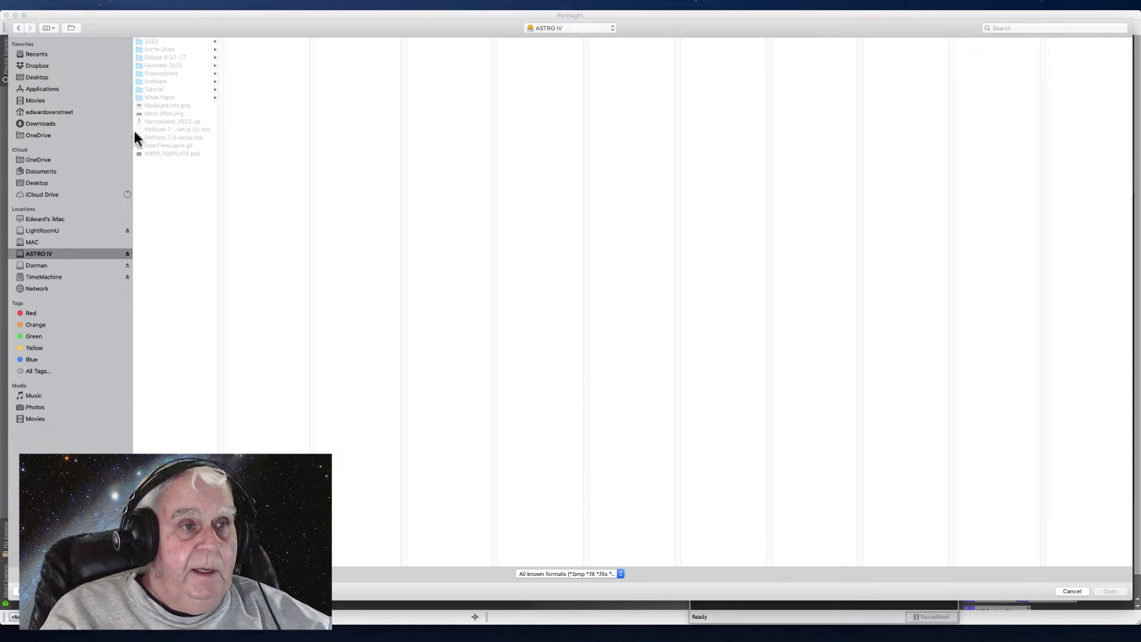
click(148, 41)
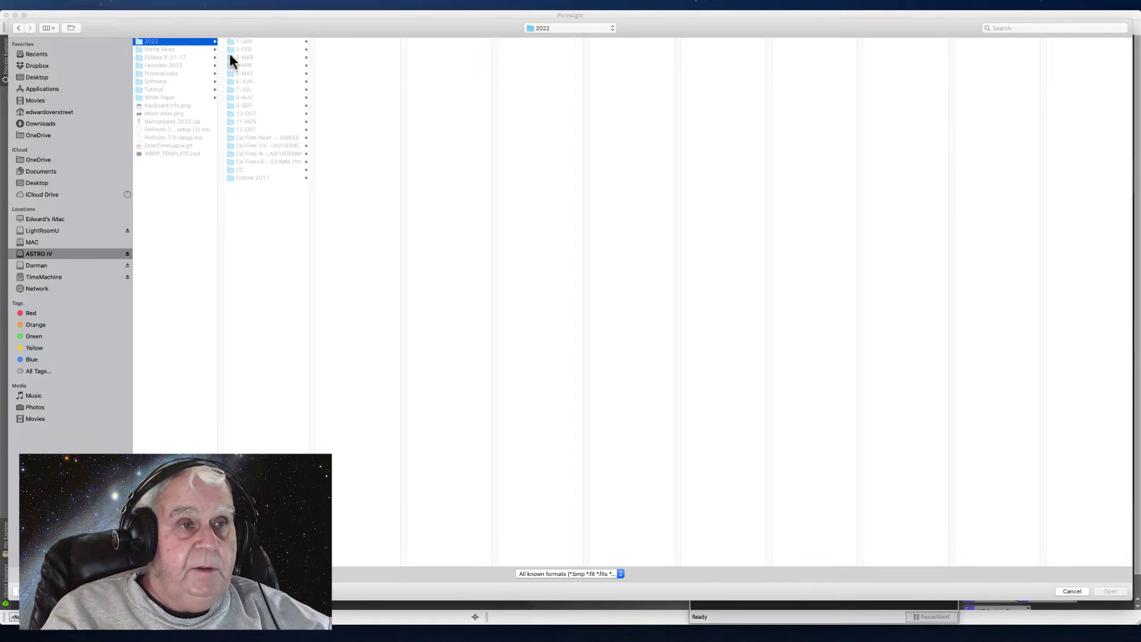
click(242, 42)
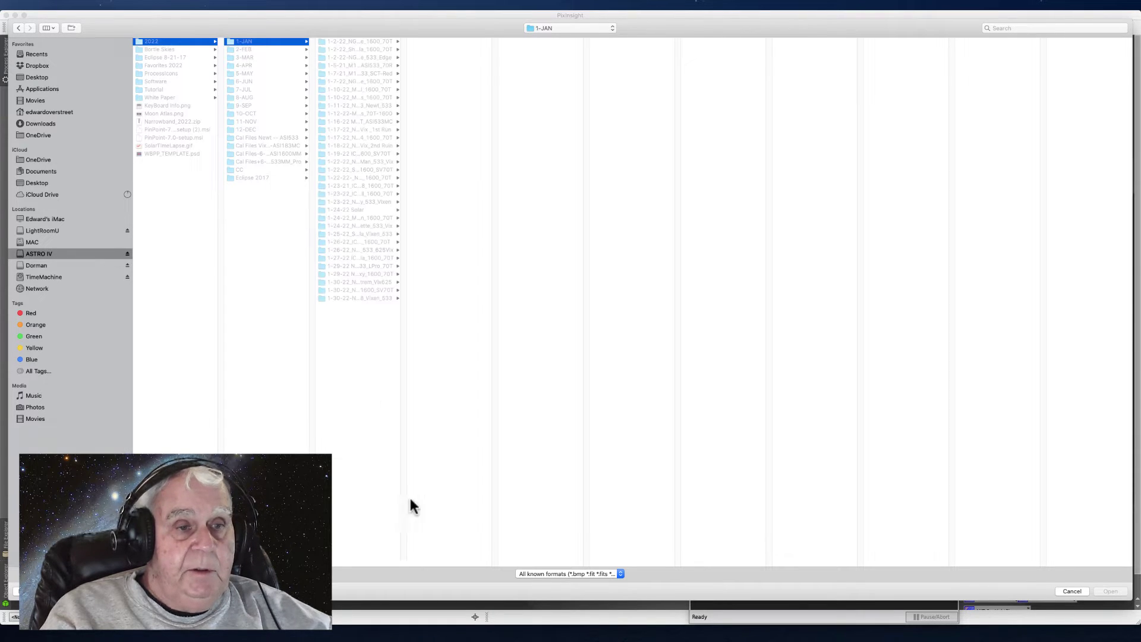
drag(404, 565, 576, 562)
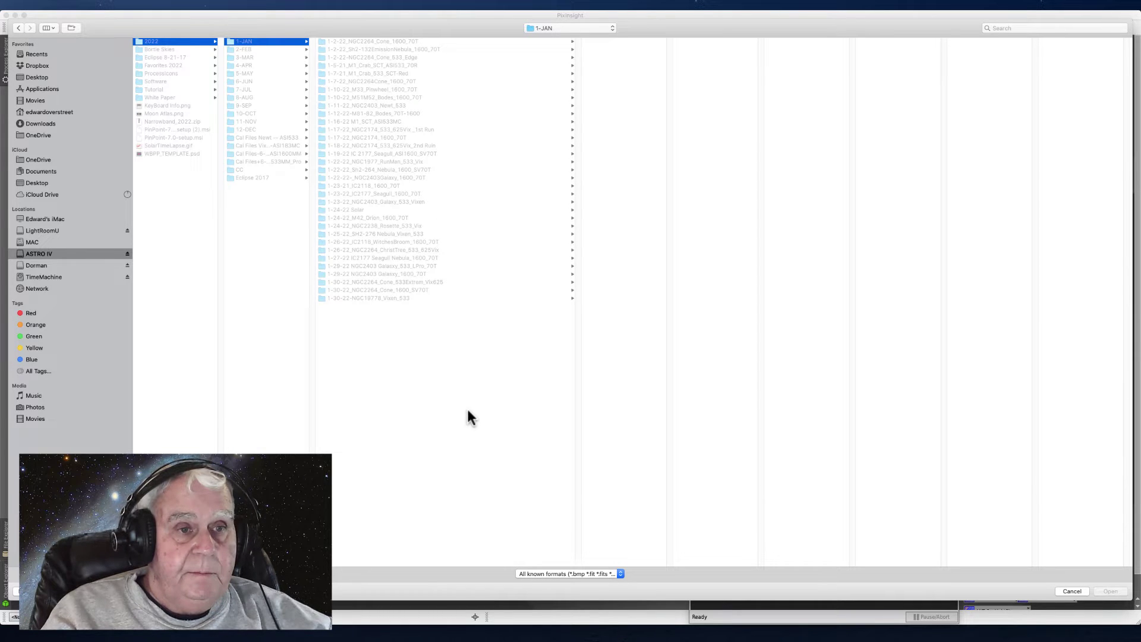
click(355, 226)
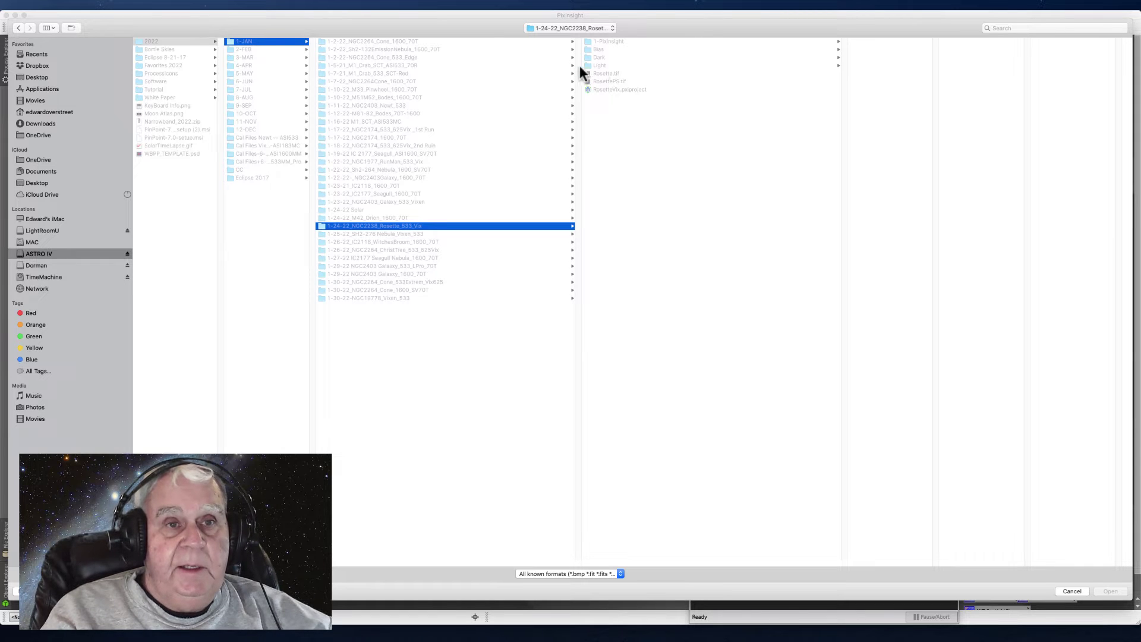
click(595, 42)
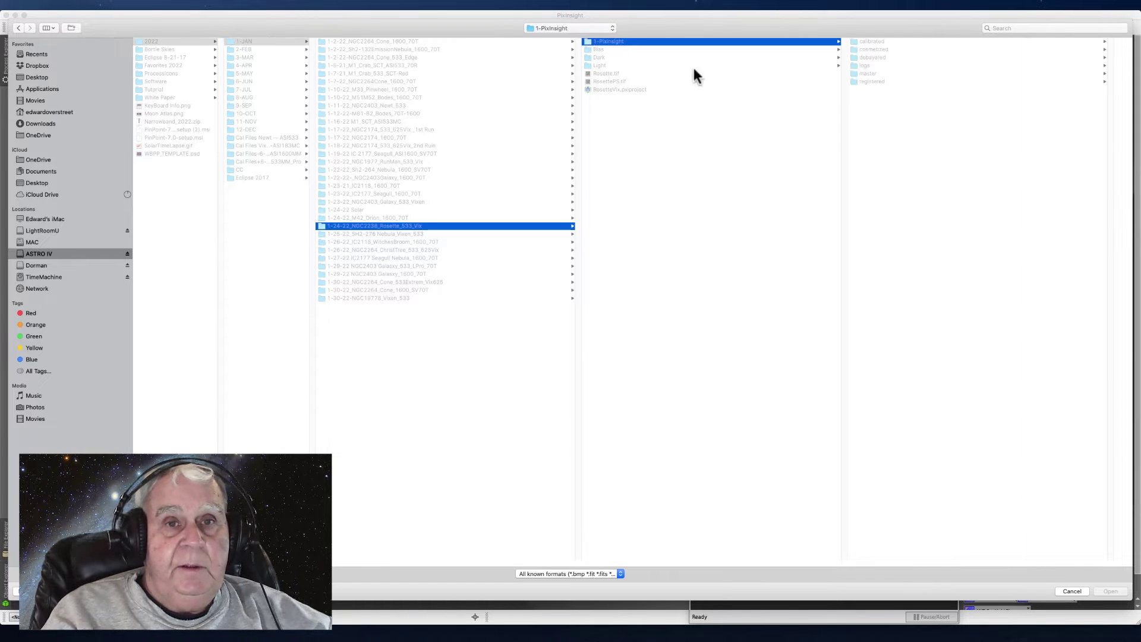
click(866, 74)
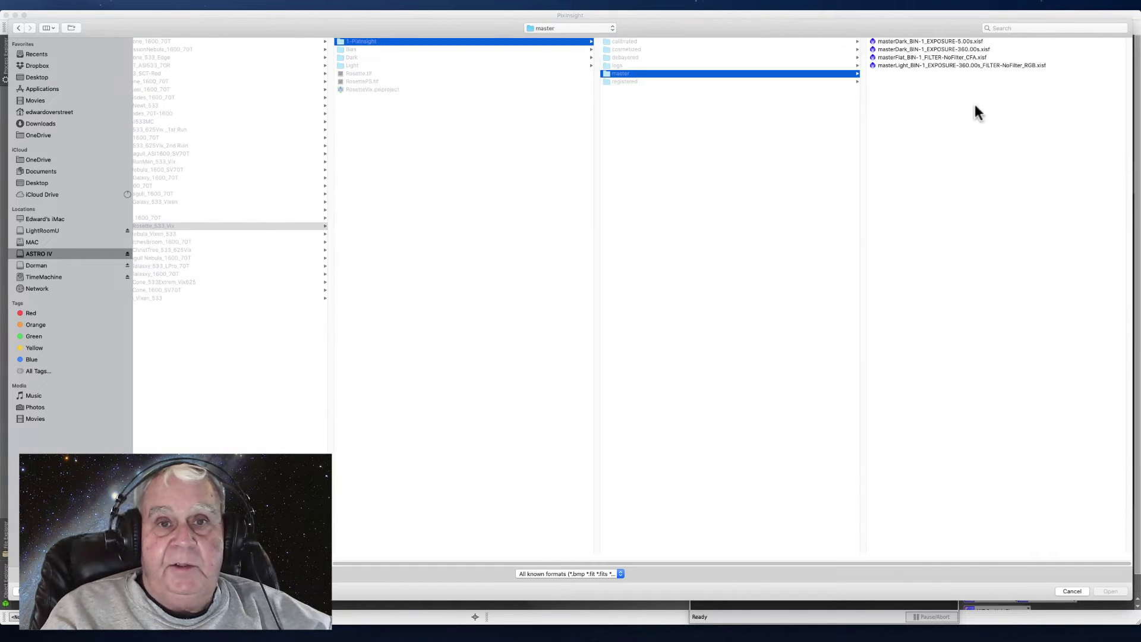
click(926, 66)
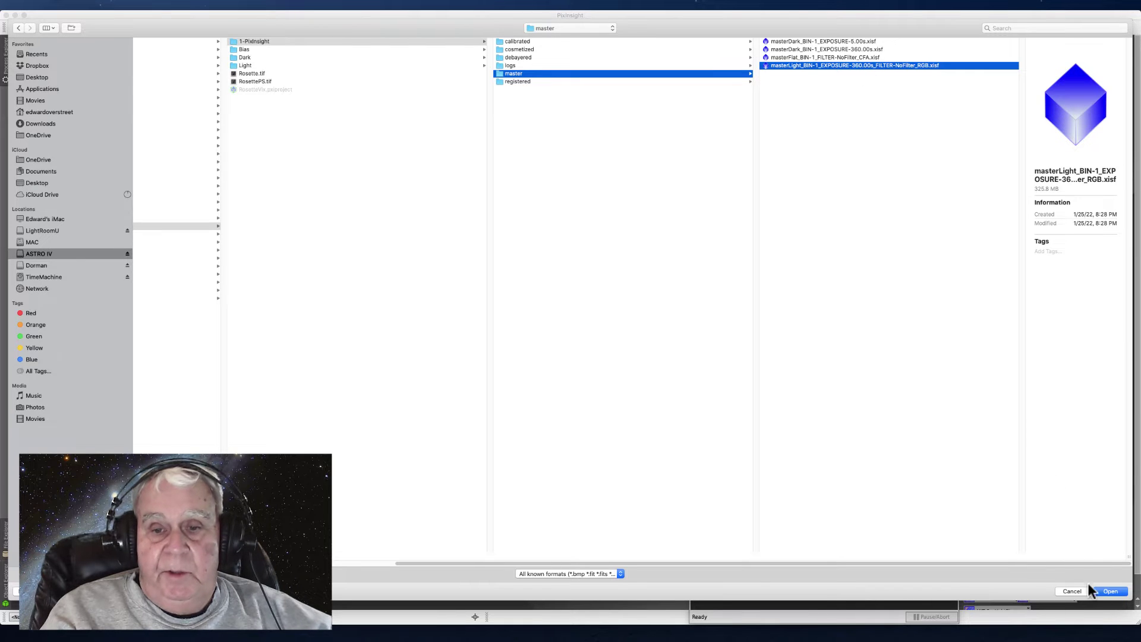
click(1106, 592)
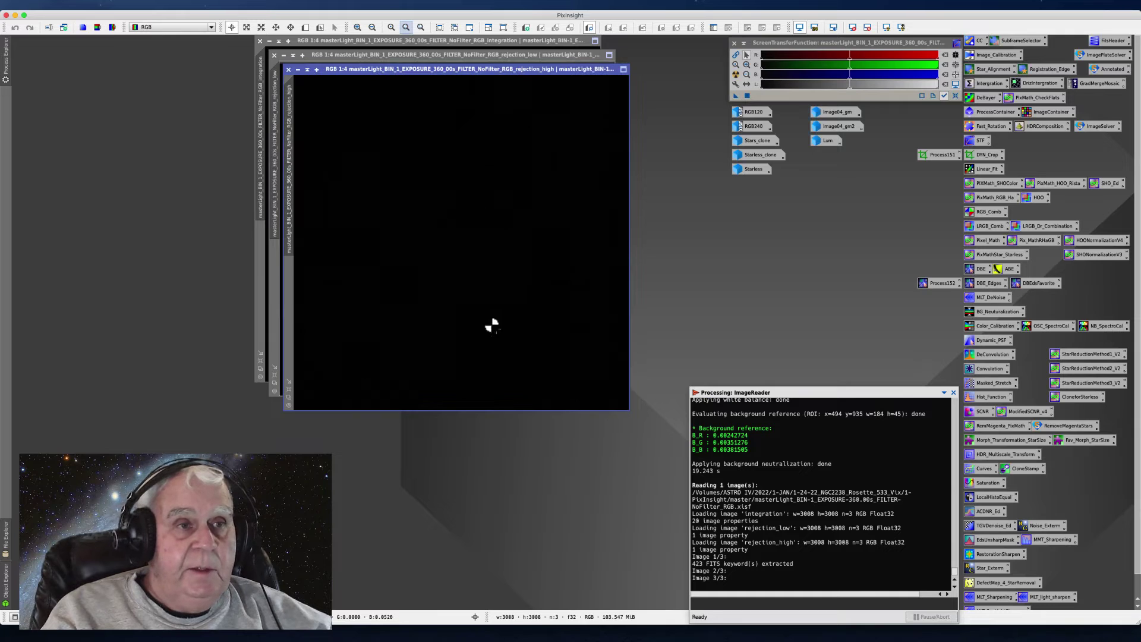
- Close the rejection_high and rejection_low images and auto-stretch the integration image
click(288, 70)
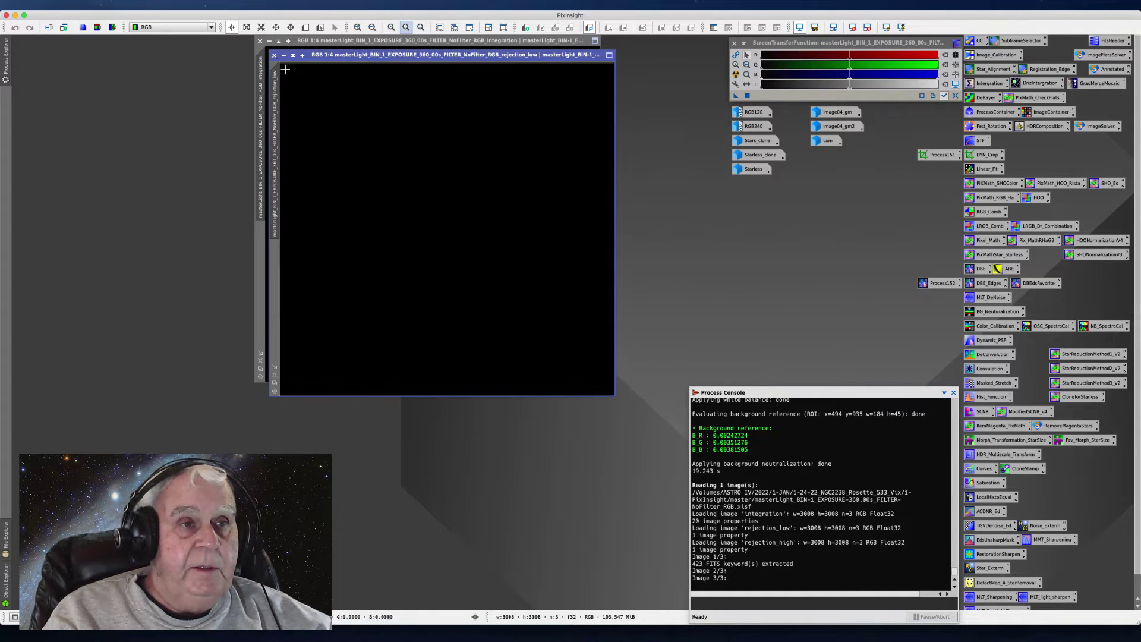
click(275, 55)
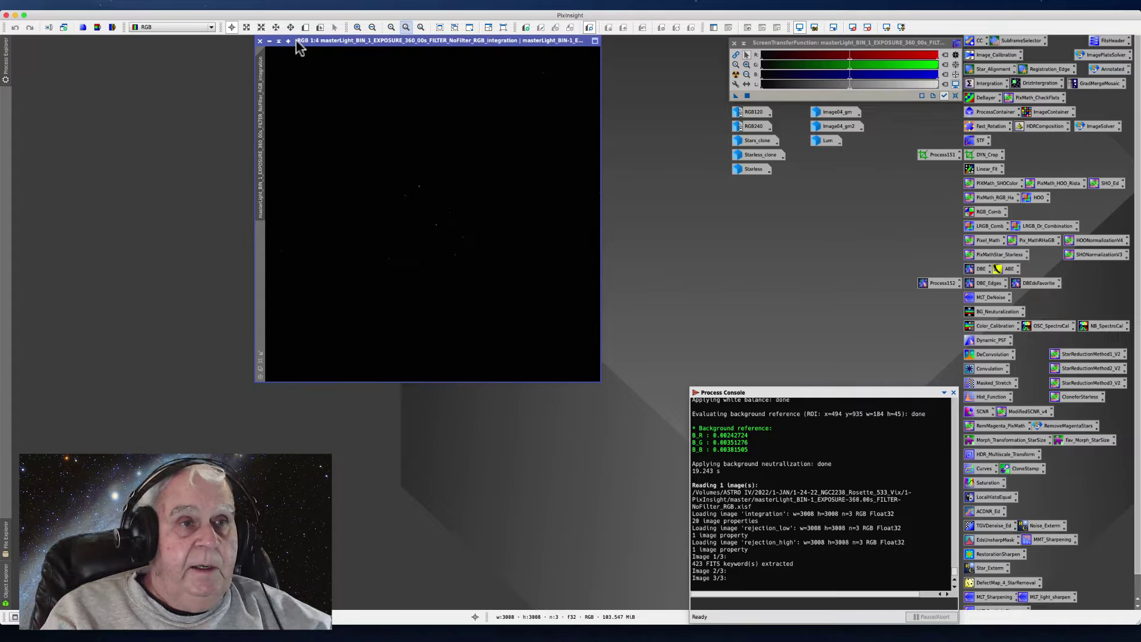
drag(297, 40, 233, 59)
click(736, 74)
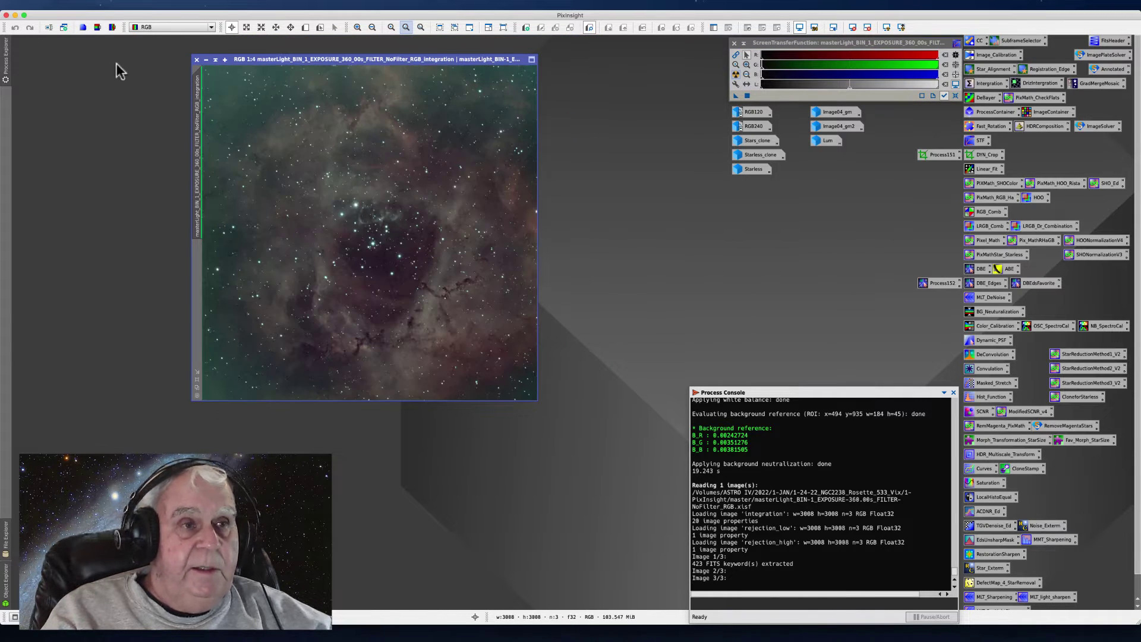
click(68, 5)
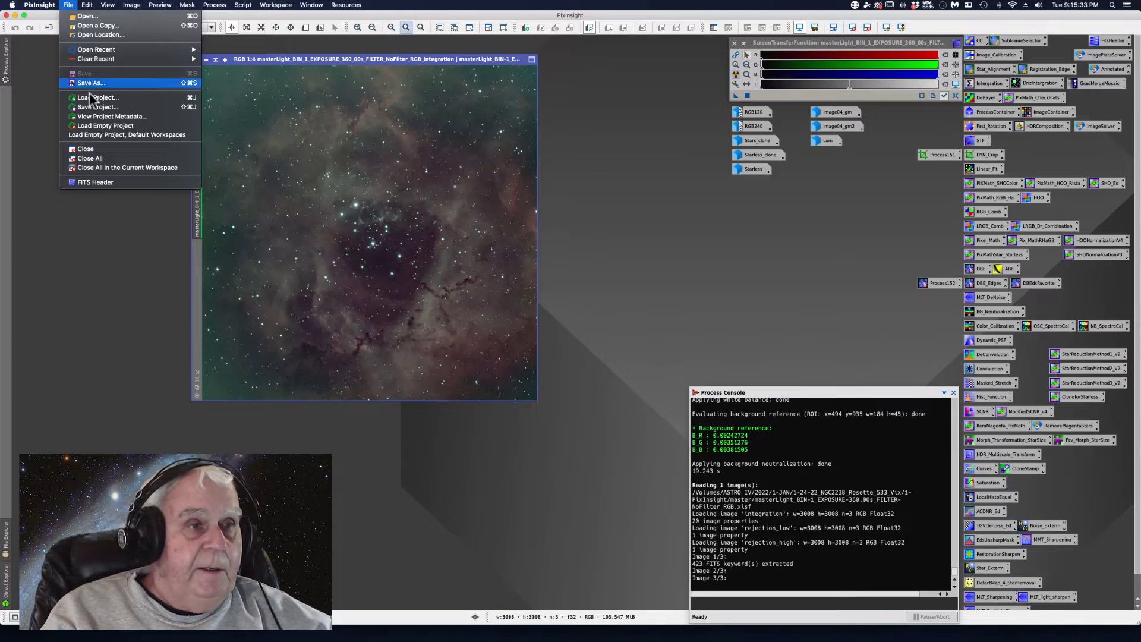
click(90, 183)
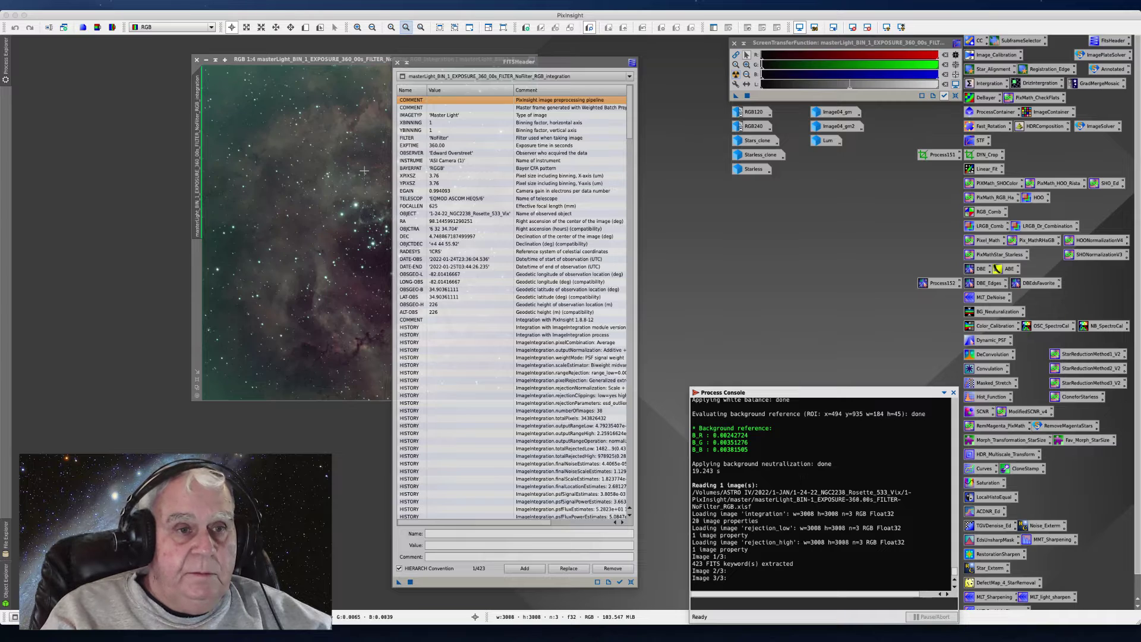
drag(429, 62, 284, 55)
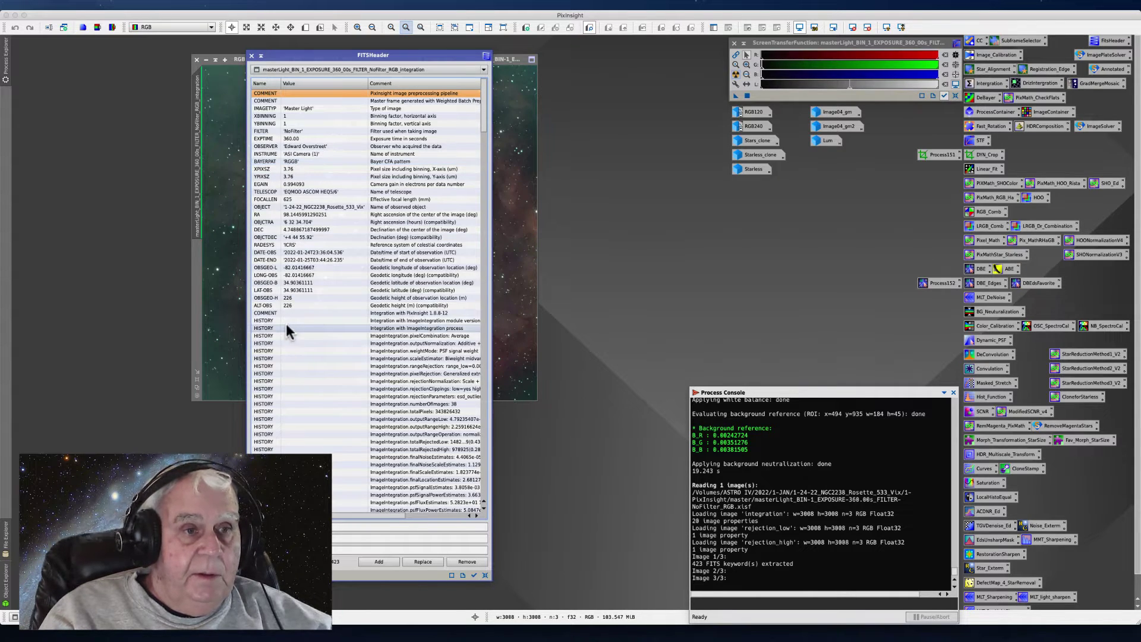
scroll(298, 326, down, 10)
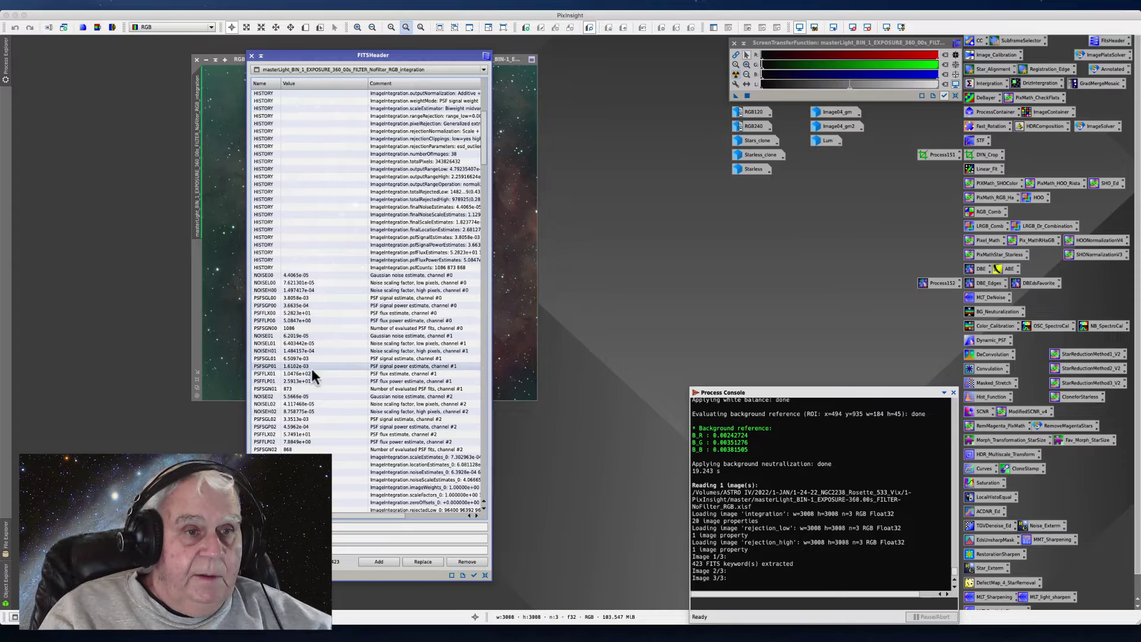
scroll(306, 377, down, 2)
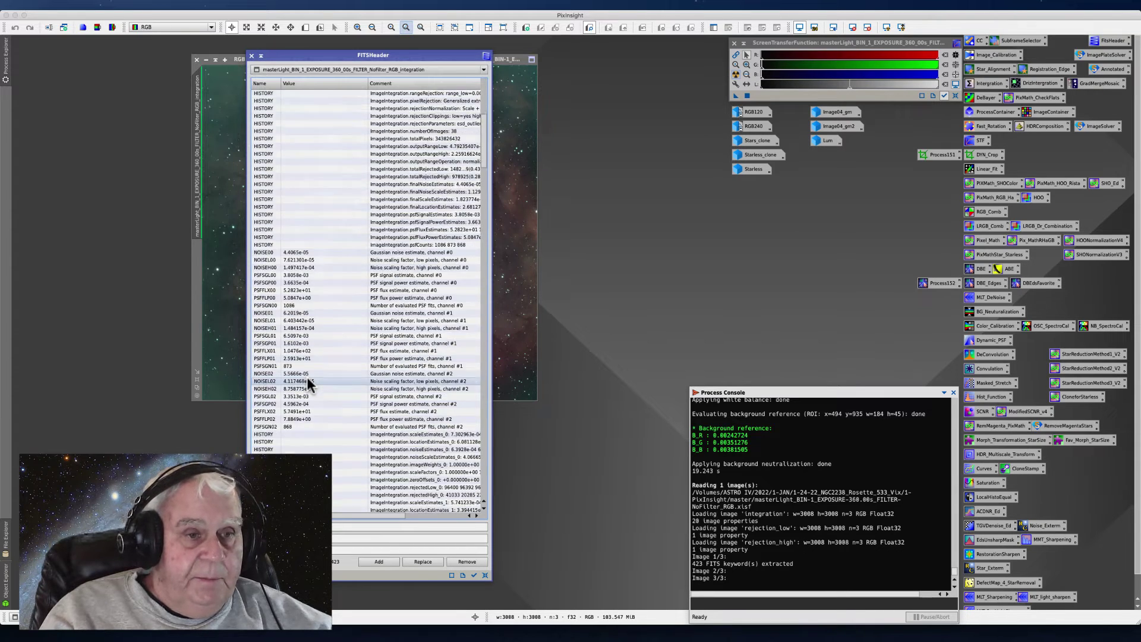
scroll(309, 377, down, 10)
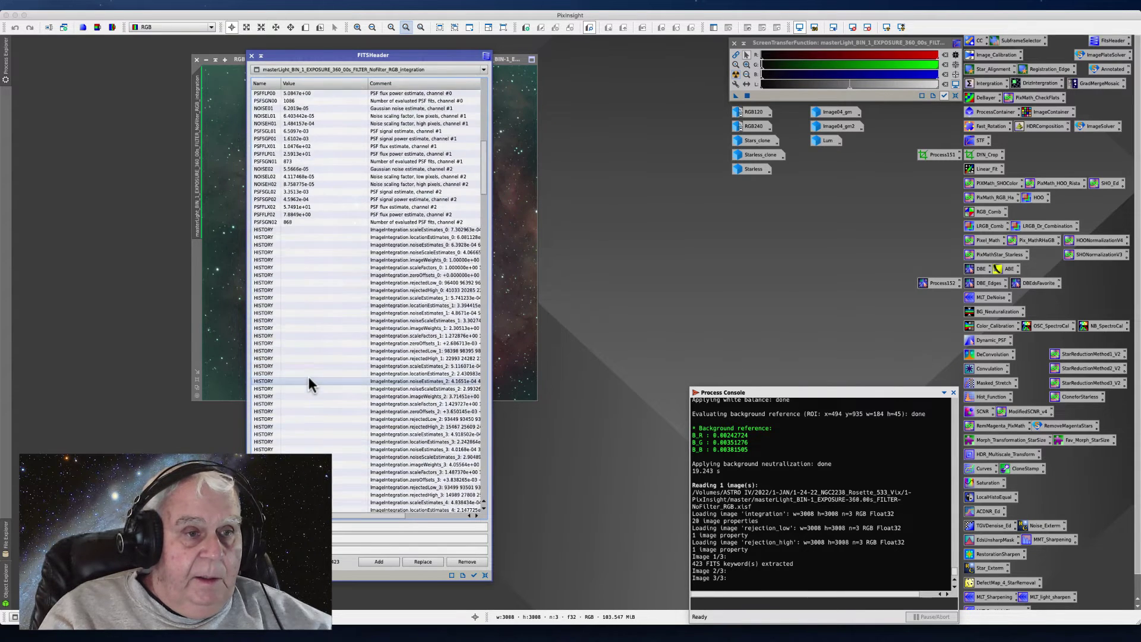
scroll(307, 376, down, 20)
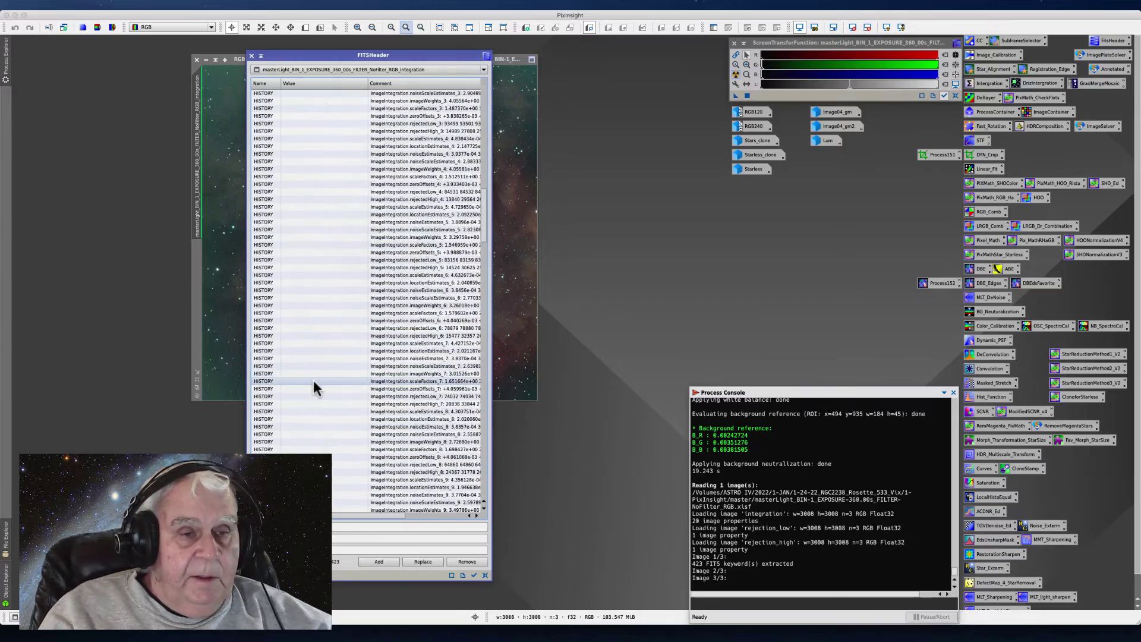
scroll(312, 380, down, 20)
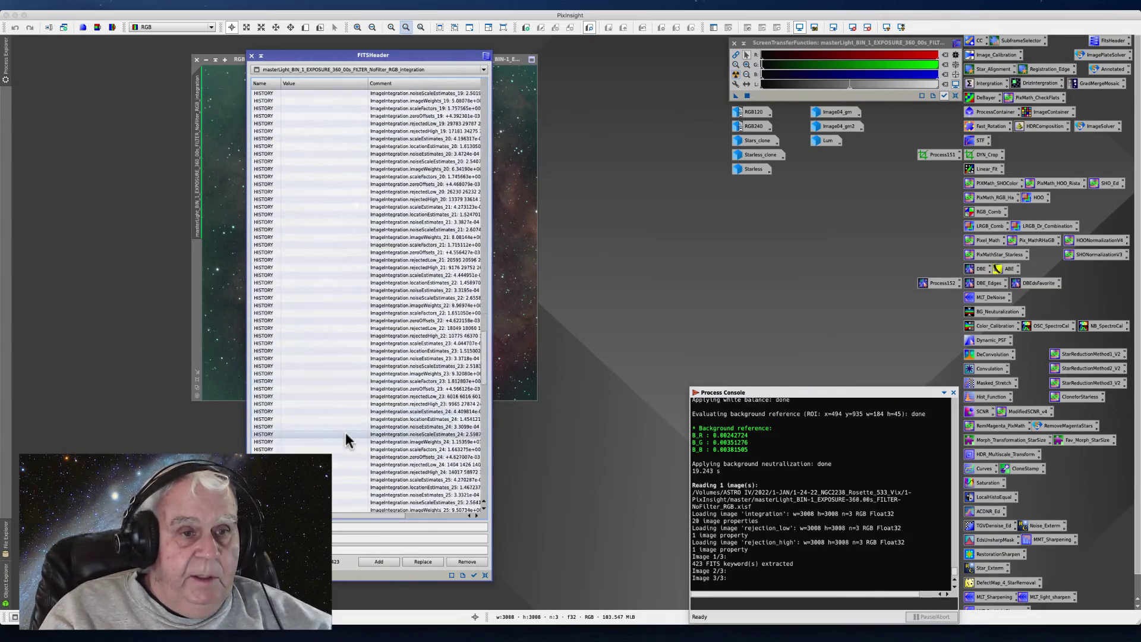
scroll(345, 443, down, 15)
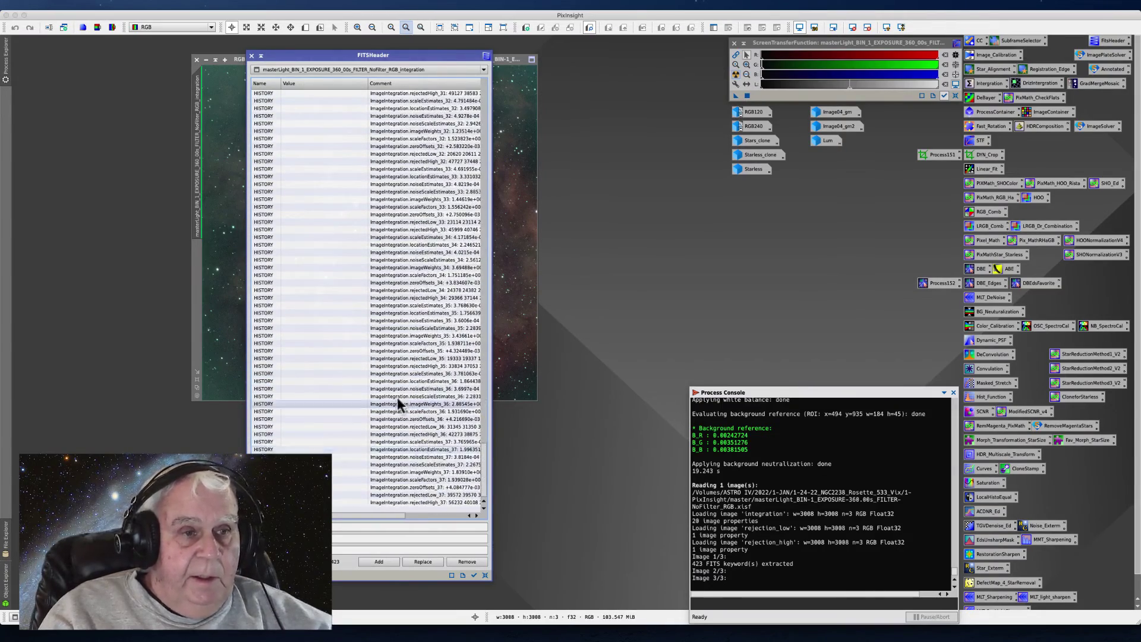
scroll(482, 463, up, 13)
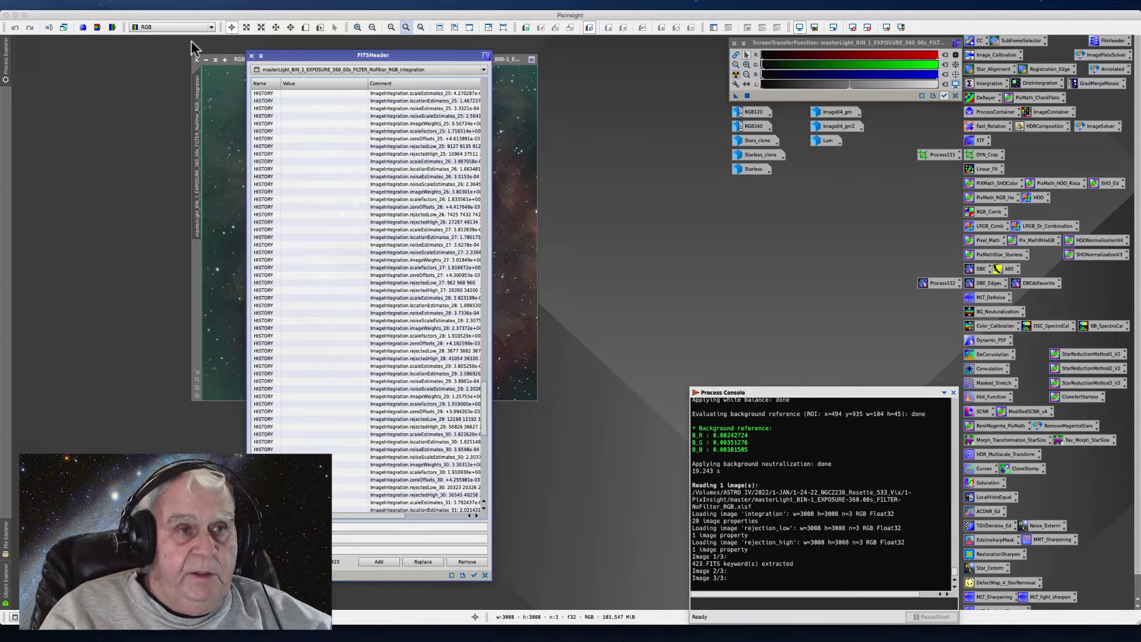
click(251, 56)
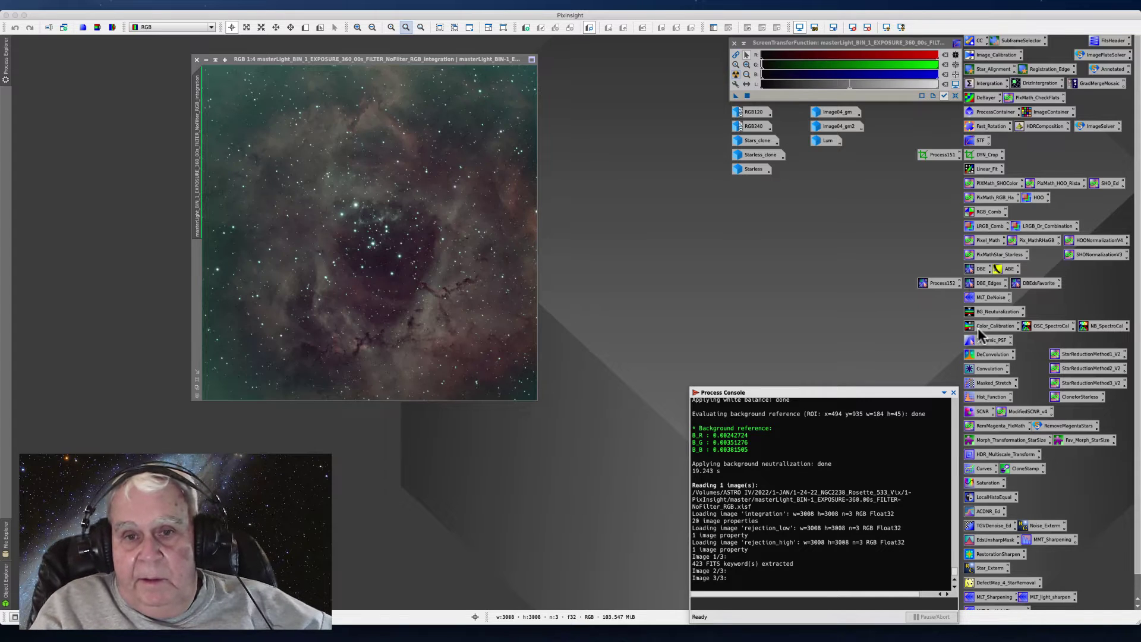
- Review the OSC spectrophotometric calibration settings and saturation threshold, then close the window
double_click(1040, 325)
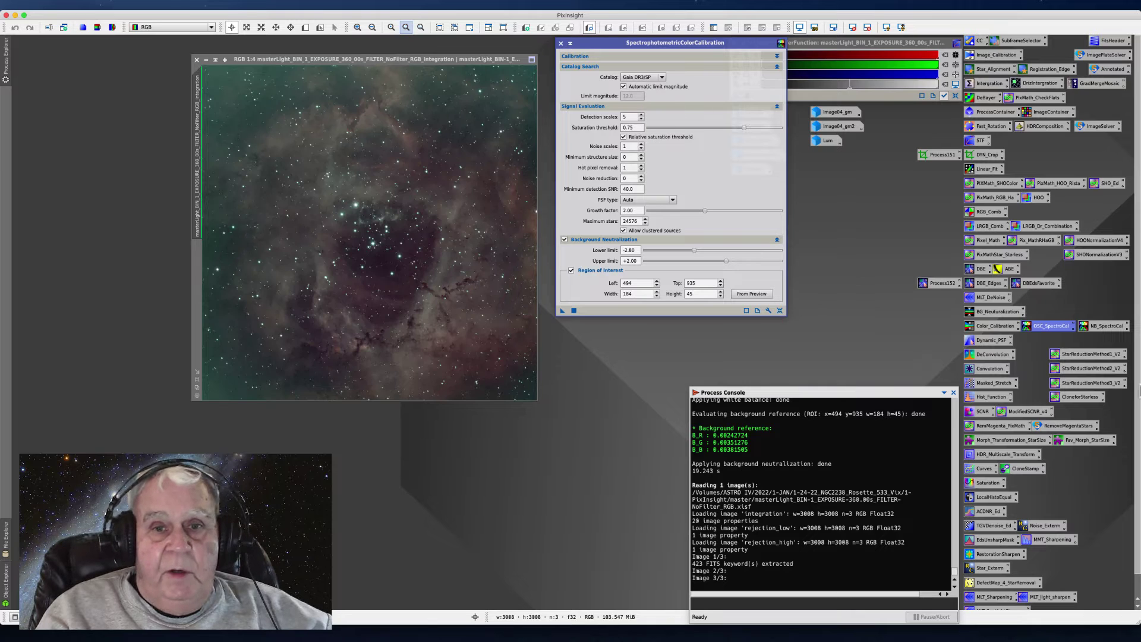
click(1107, 331)
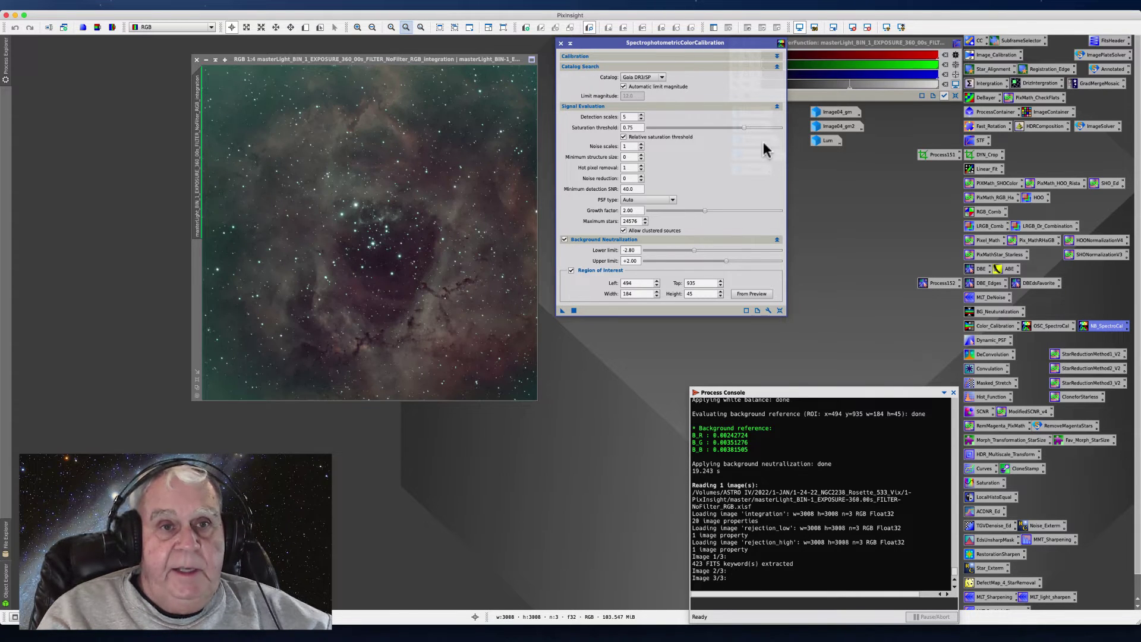
click(682, 428)
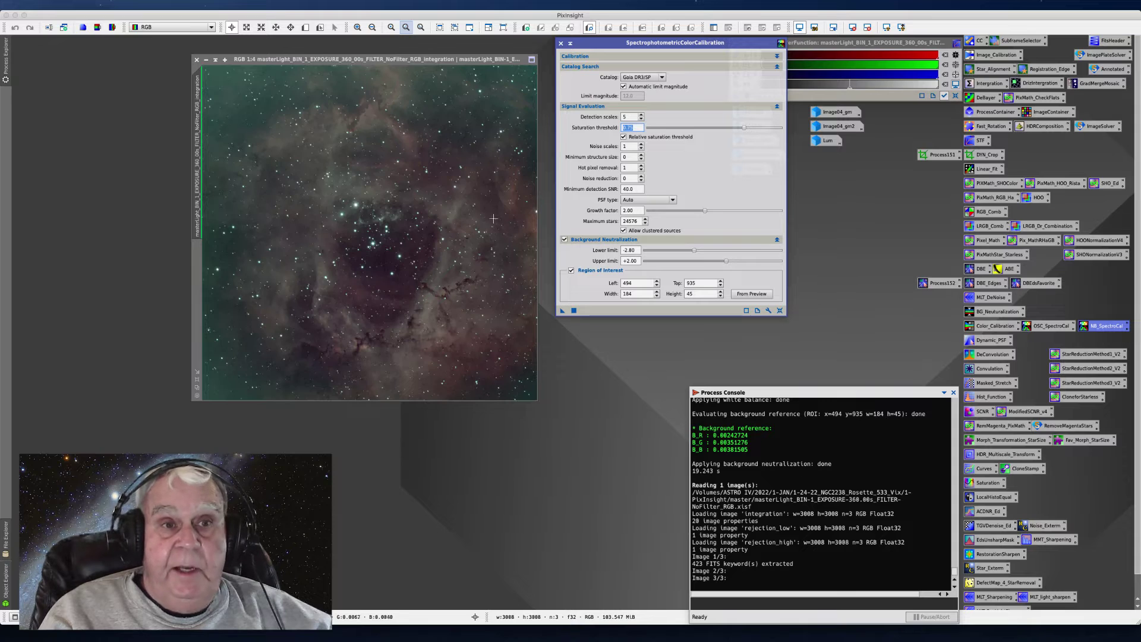
click(561, 43)
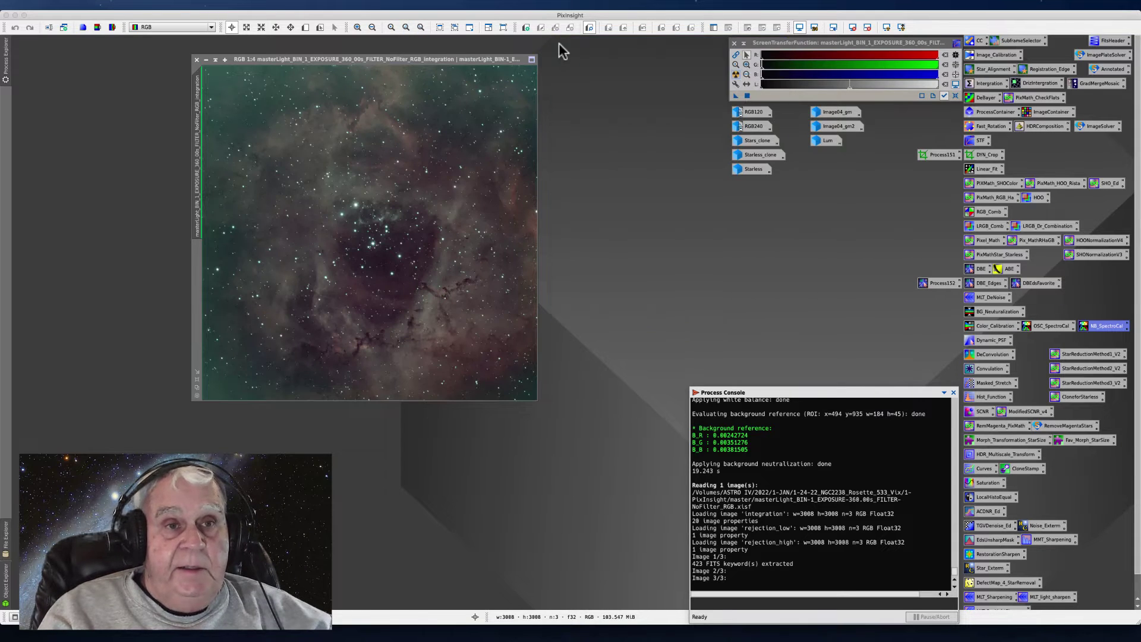
click(243, 5)
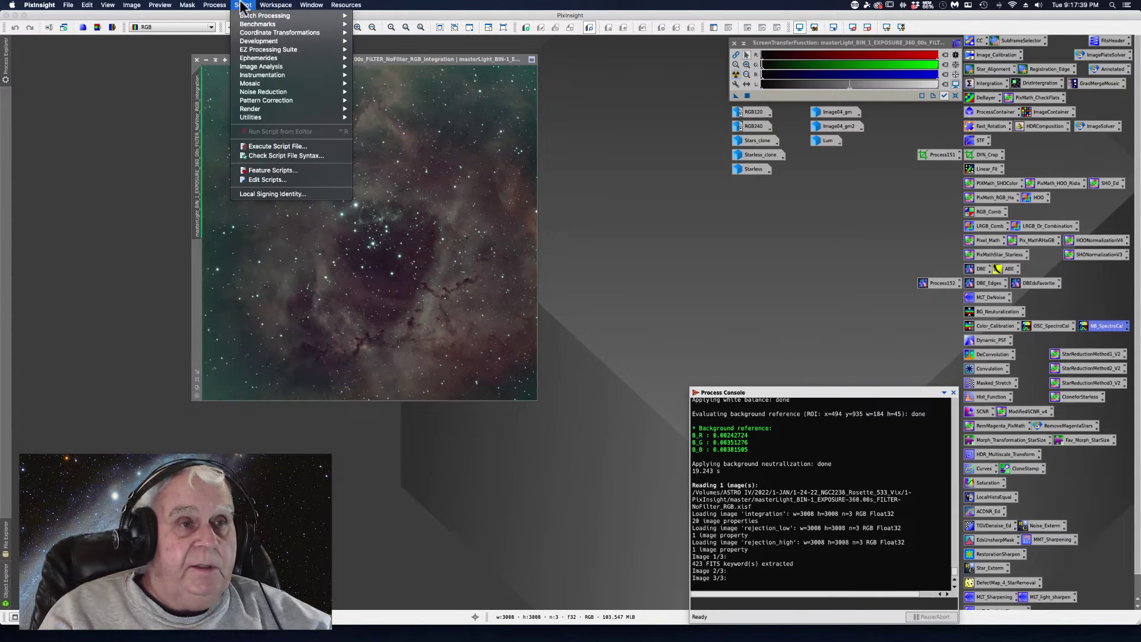
mouse_move(248, 58)
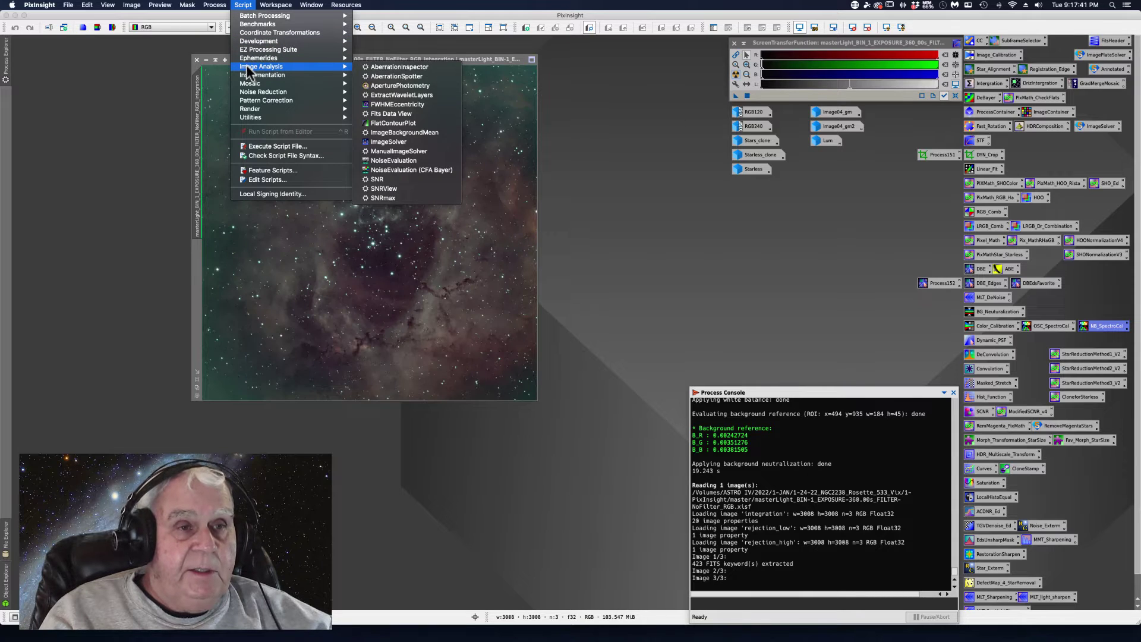
click(381, 150)
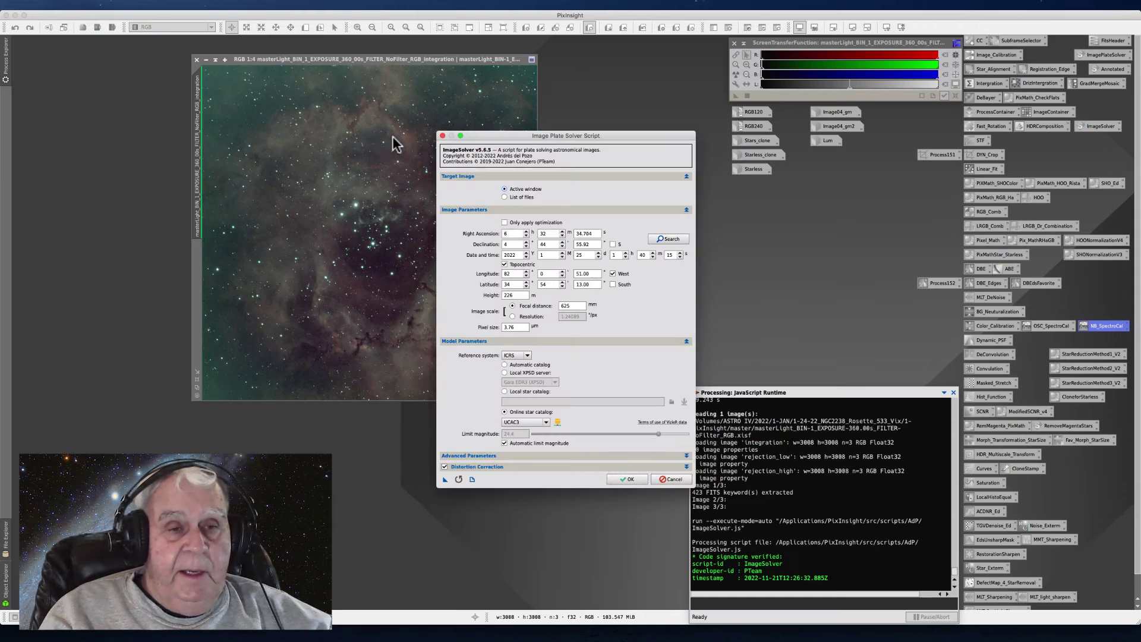
drag(492, 135, 574, 107)
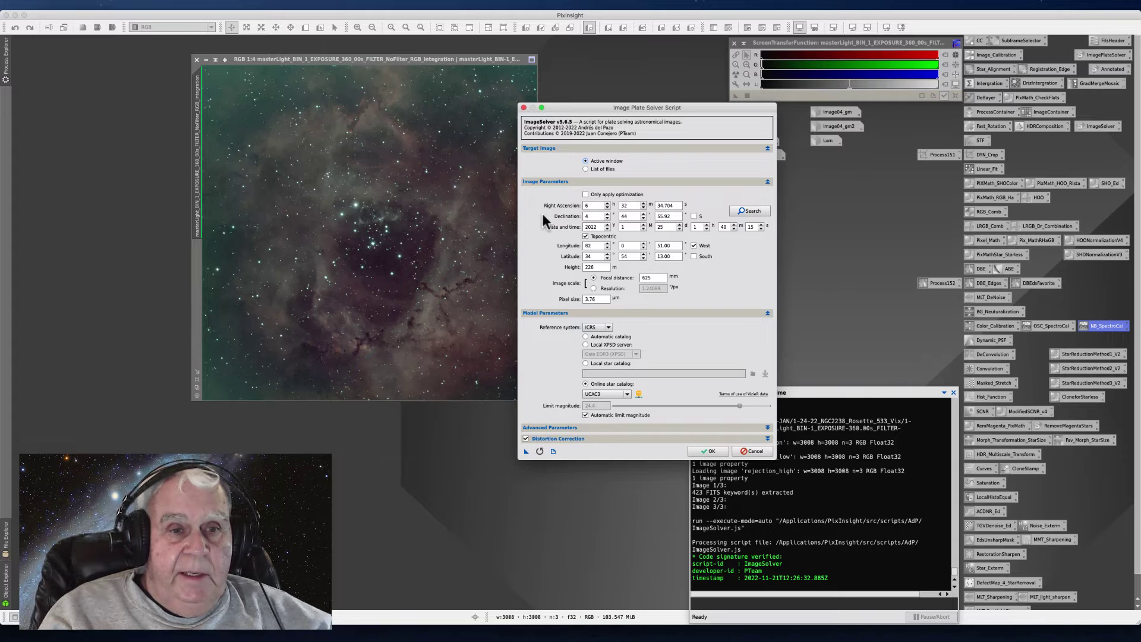
drag(581, 107, 562, 96)
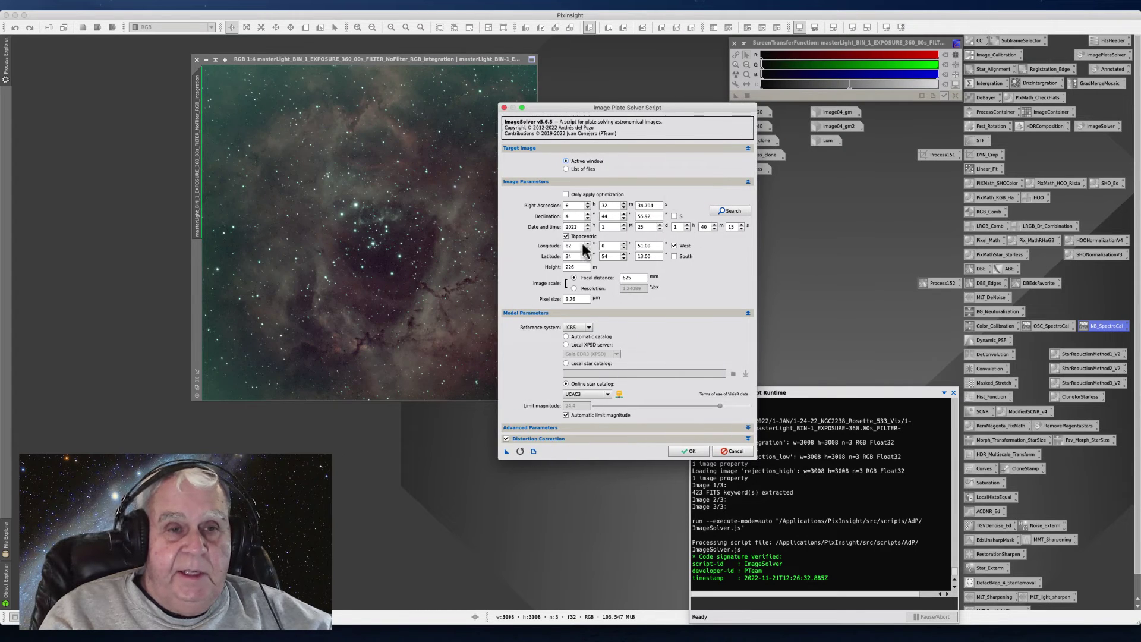
click(725, 211)
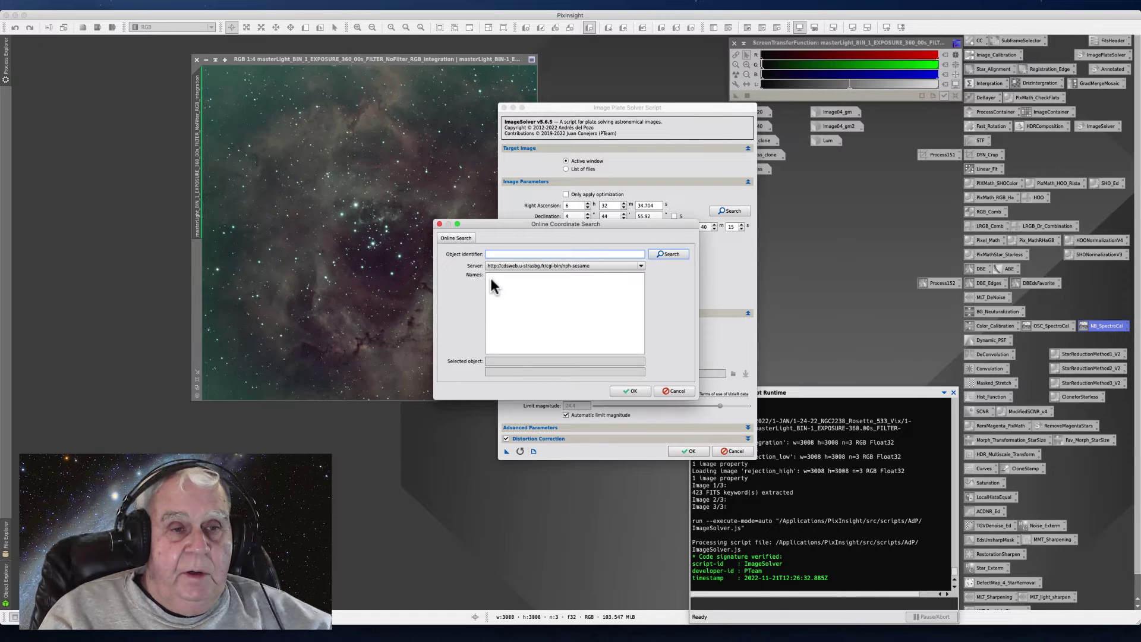
click(502, 254)
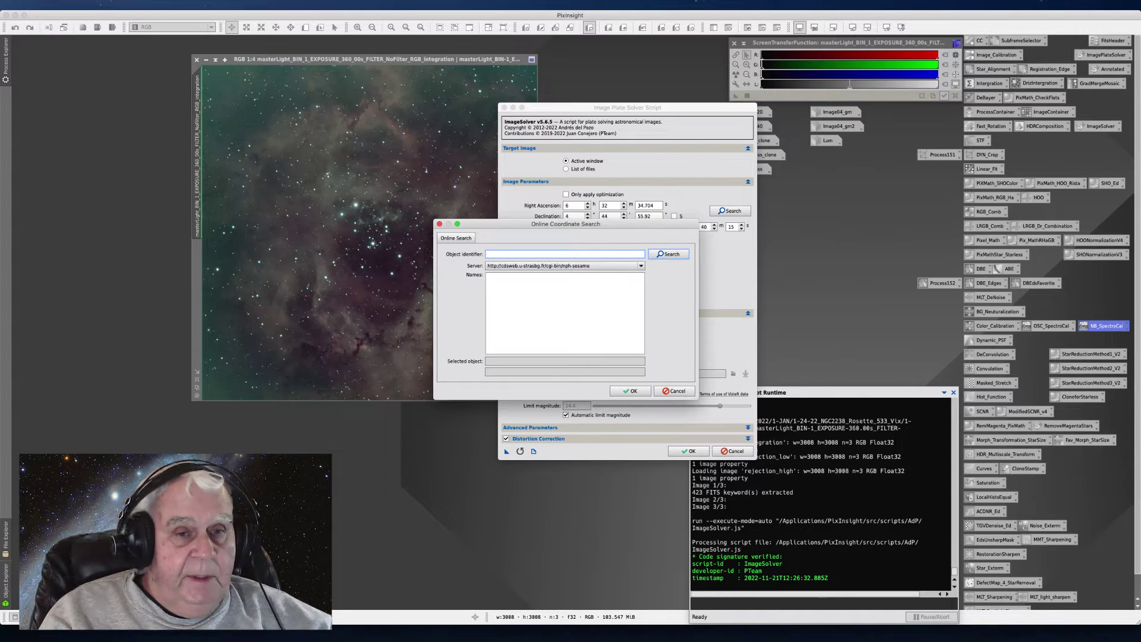
click(674, 391)
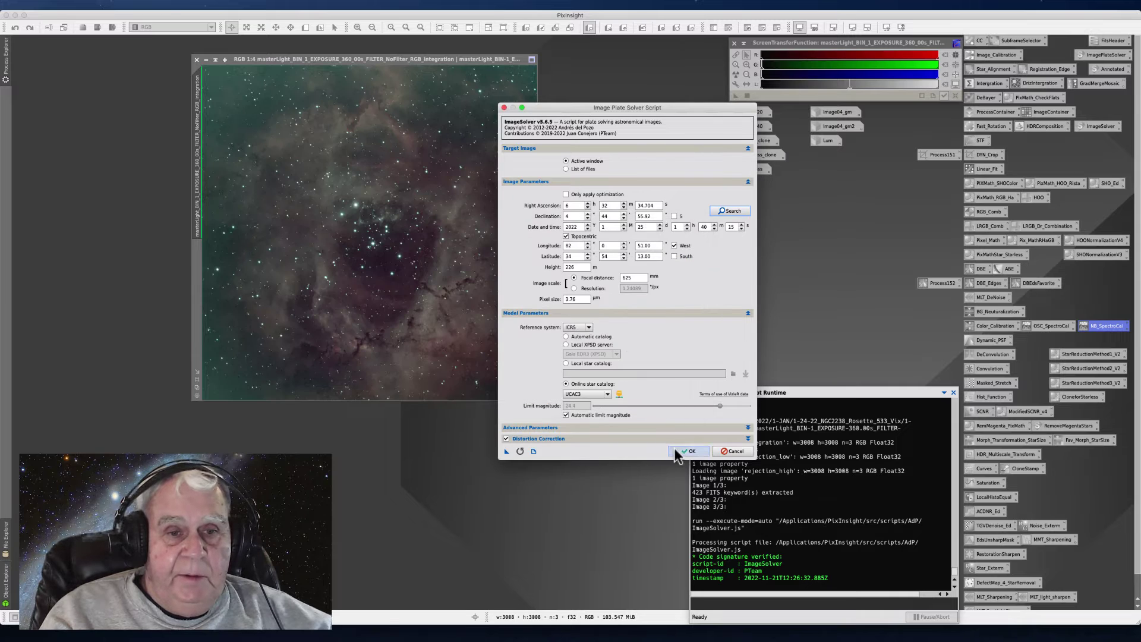
drag(562, 111, 492, 96)
click(655, 435)
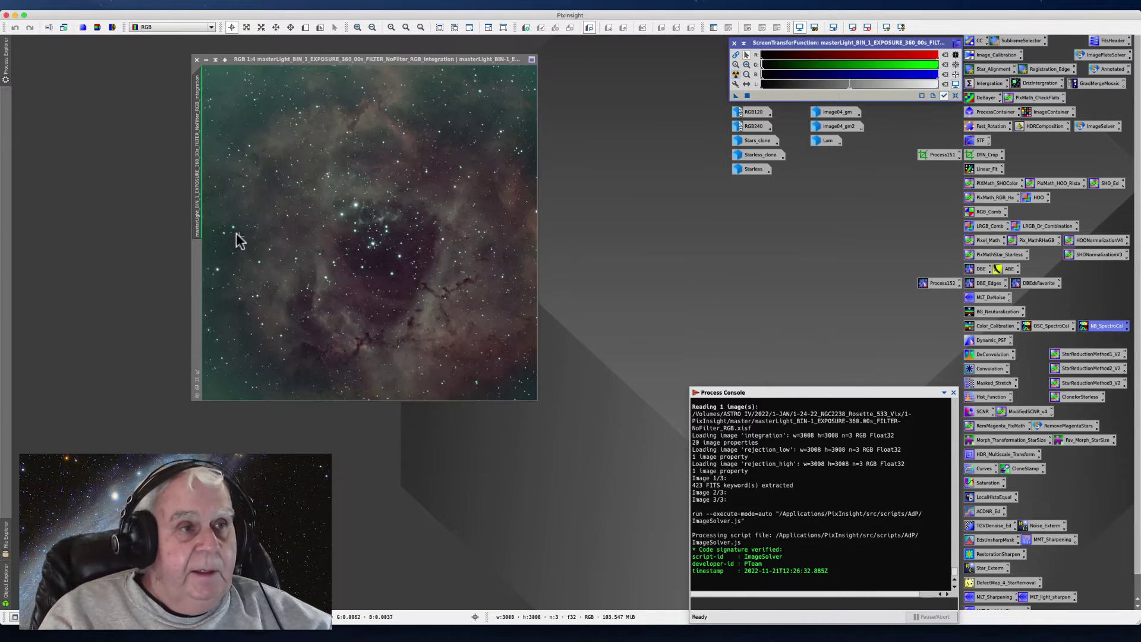
click(65, 5)
click(73, 22)
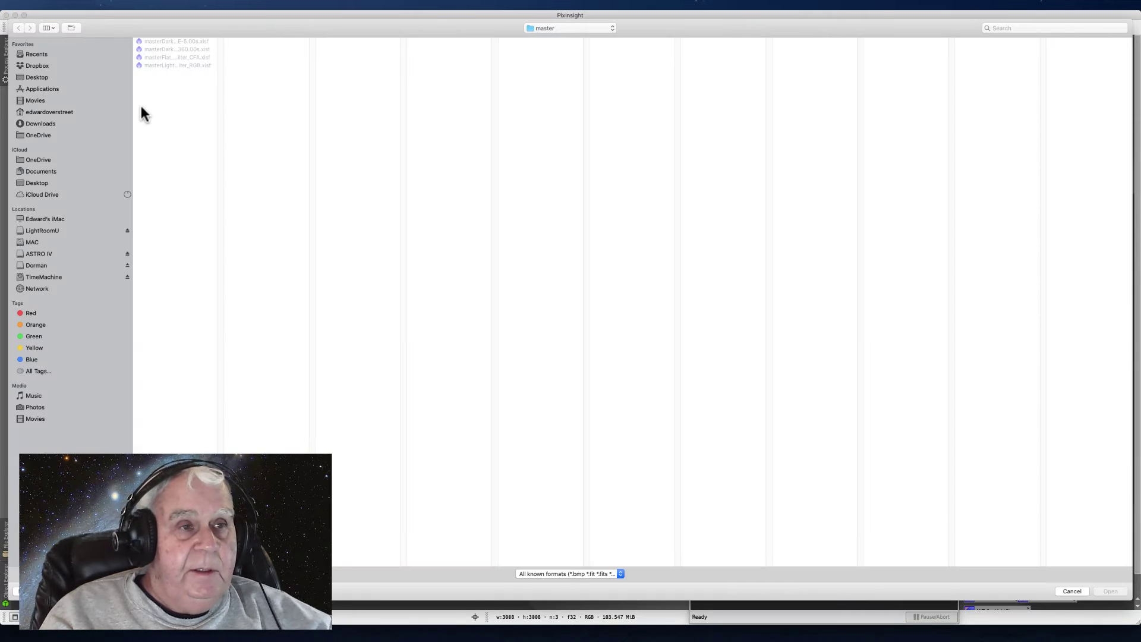
click(31, 252)
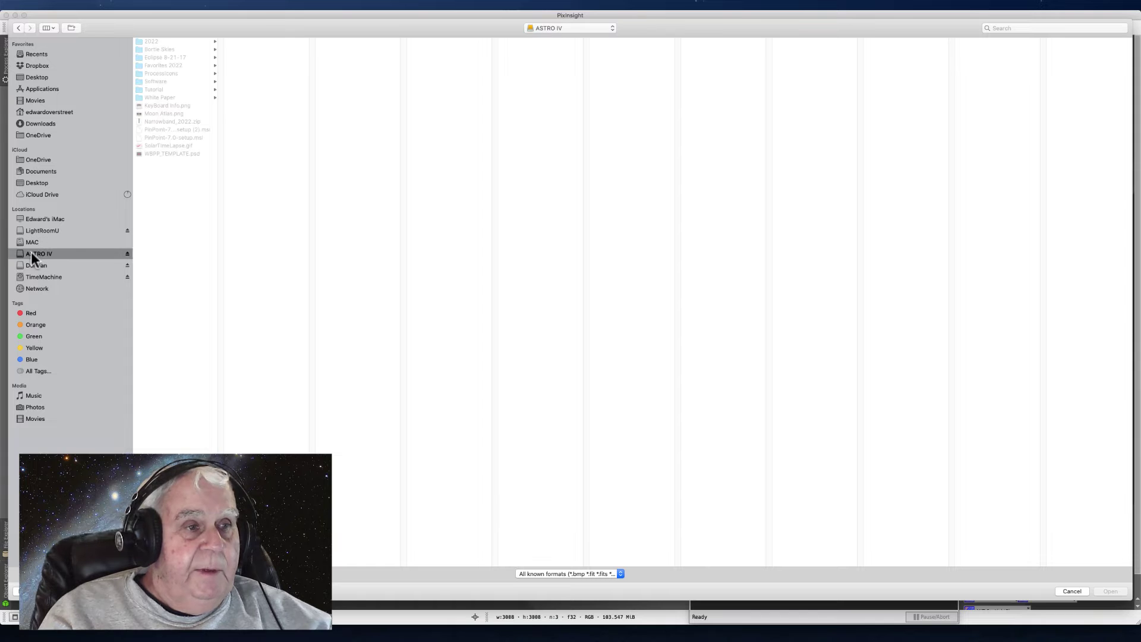
click(157, 42)
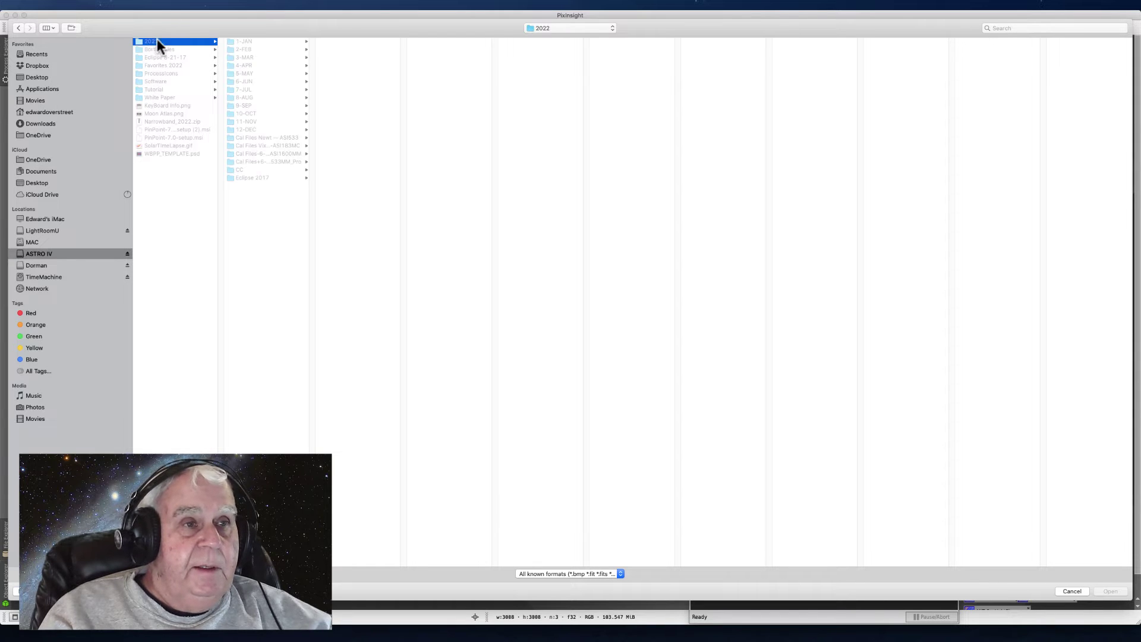
click(237, 42)
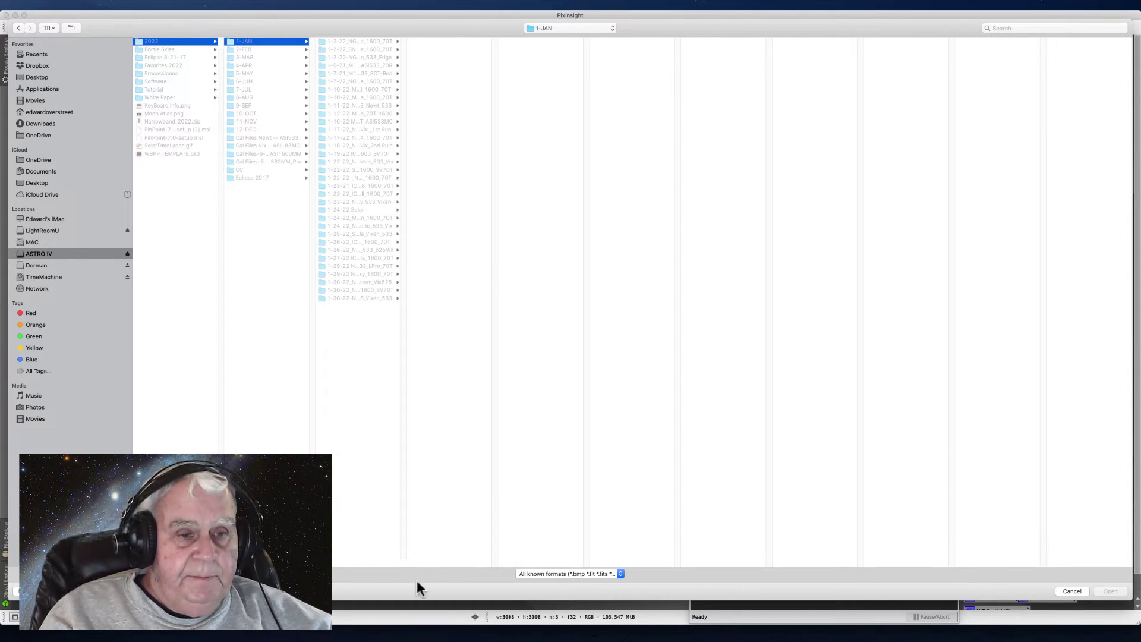
double_click(402, 562)
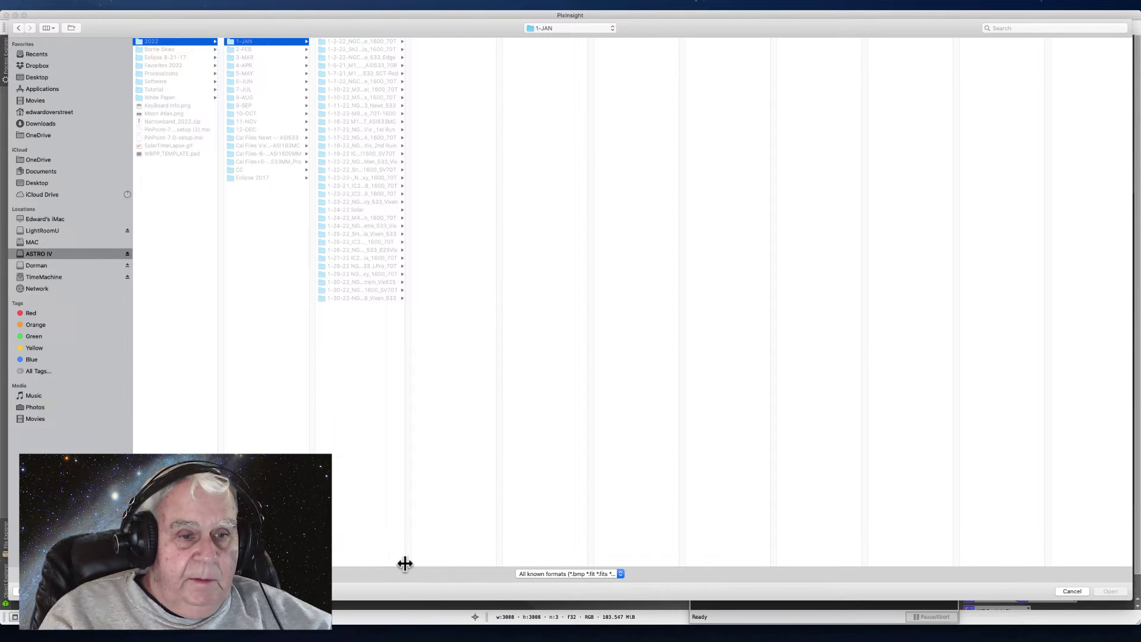
drag(406, 563, 535, 559)
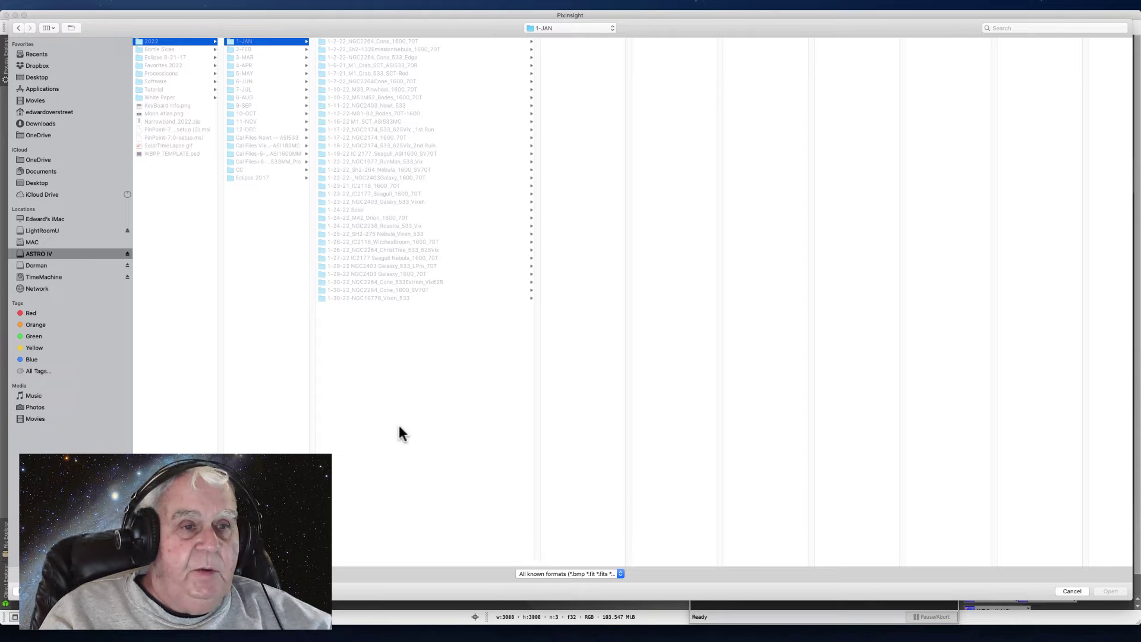
click(1072, 592)
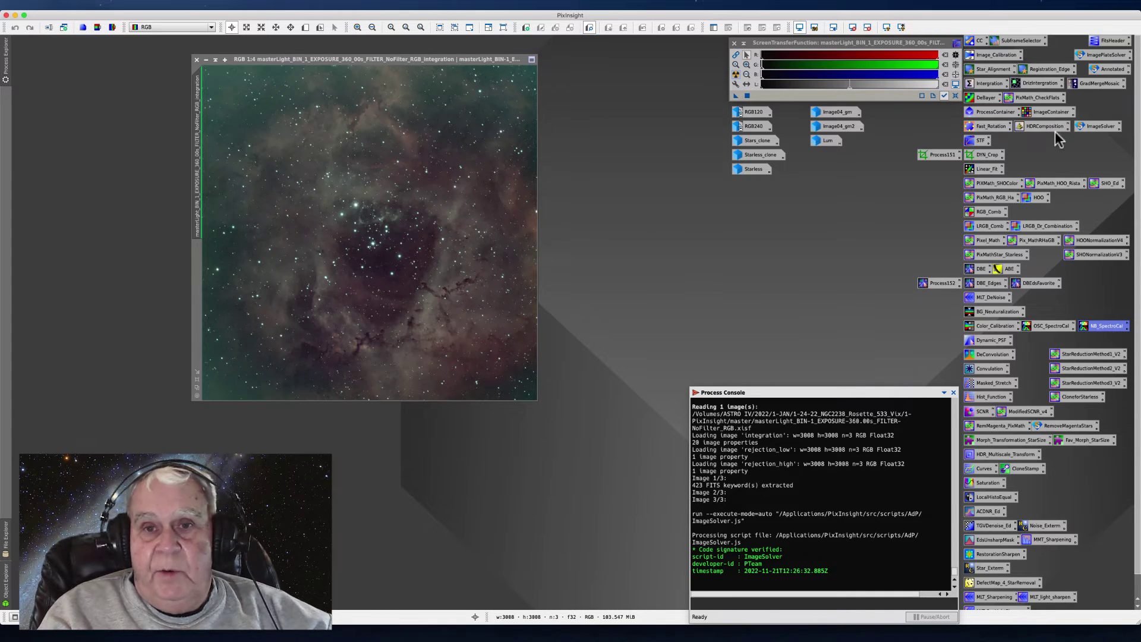
click(1105, 124)
right_click(1105, 124)
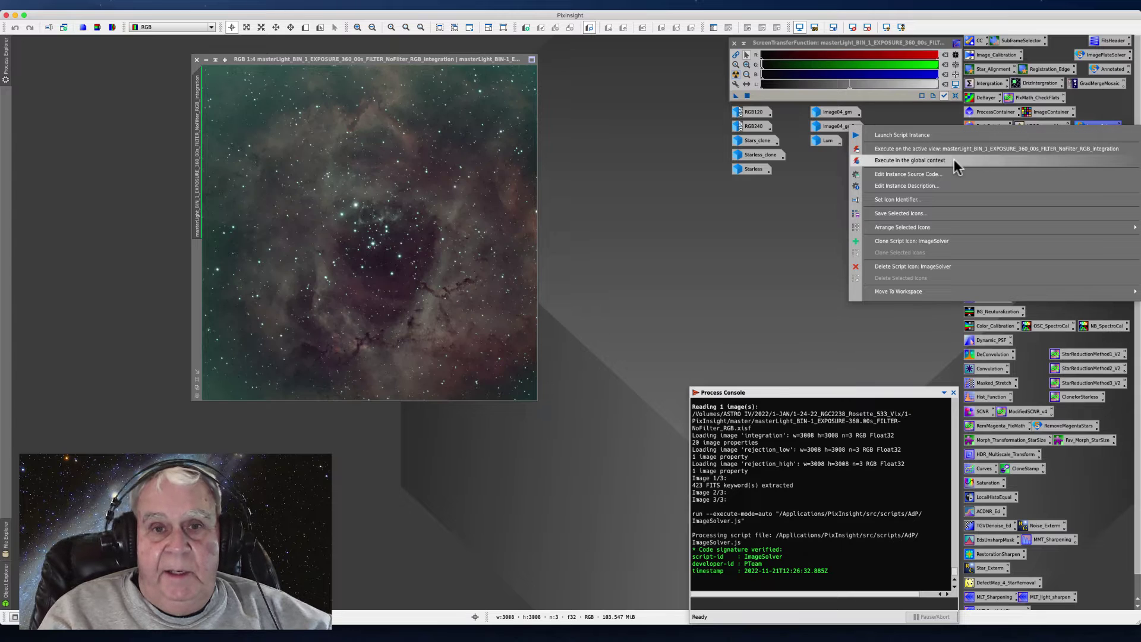
click(900, 159)
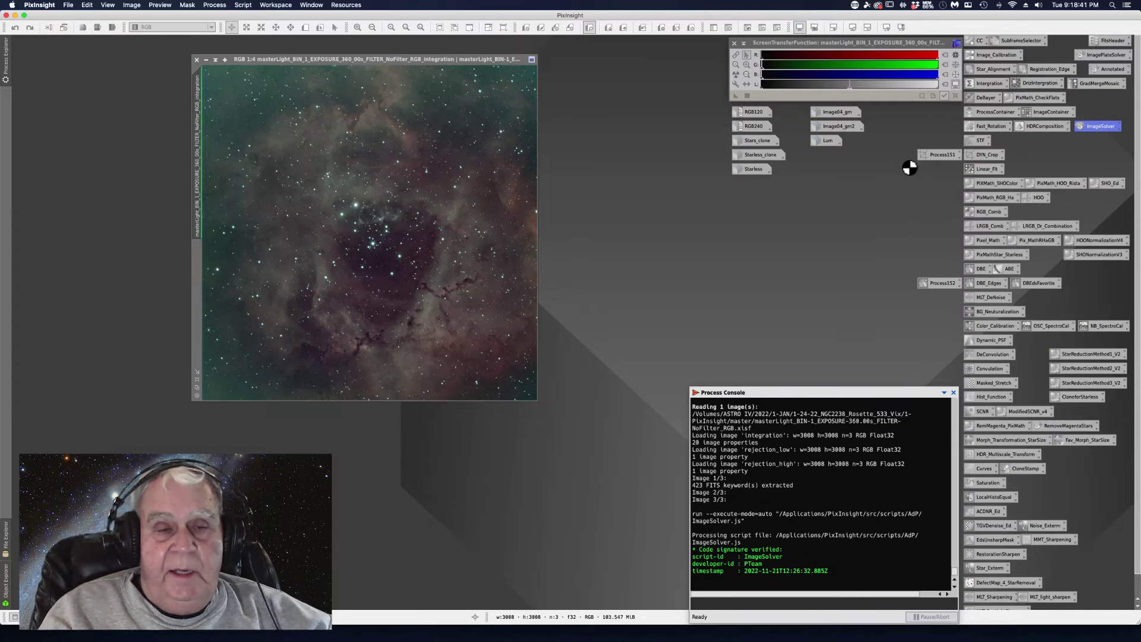
drag(519, 134, 538, 69)
click(687, 174)
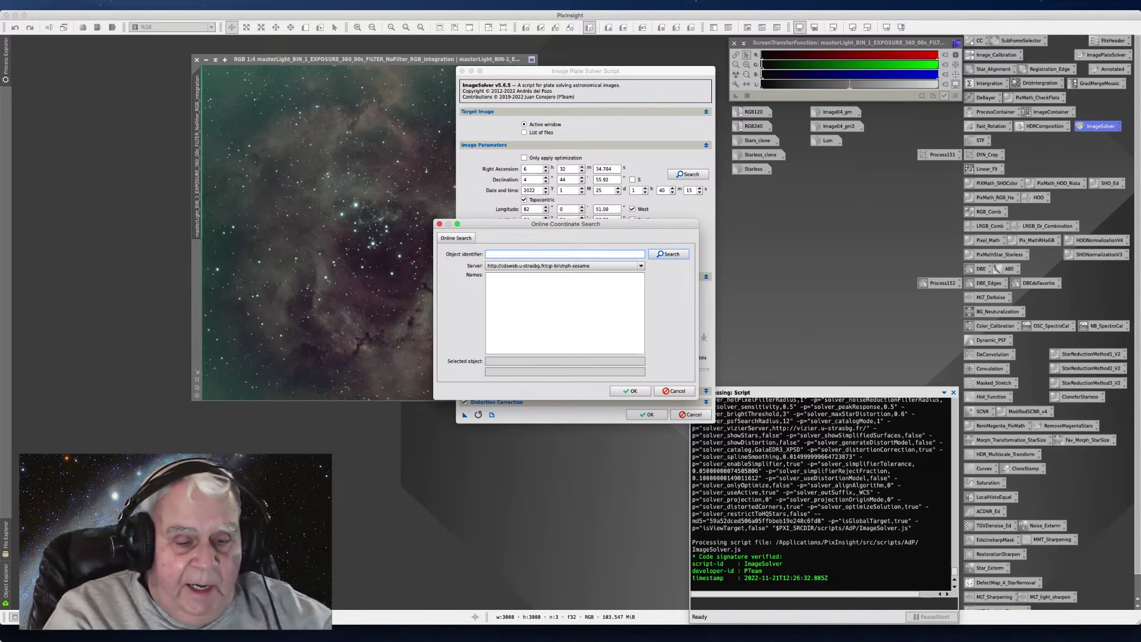
text(NGC)
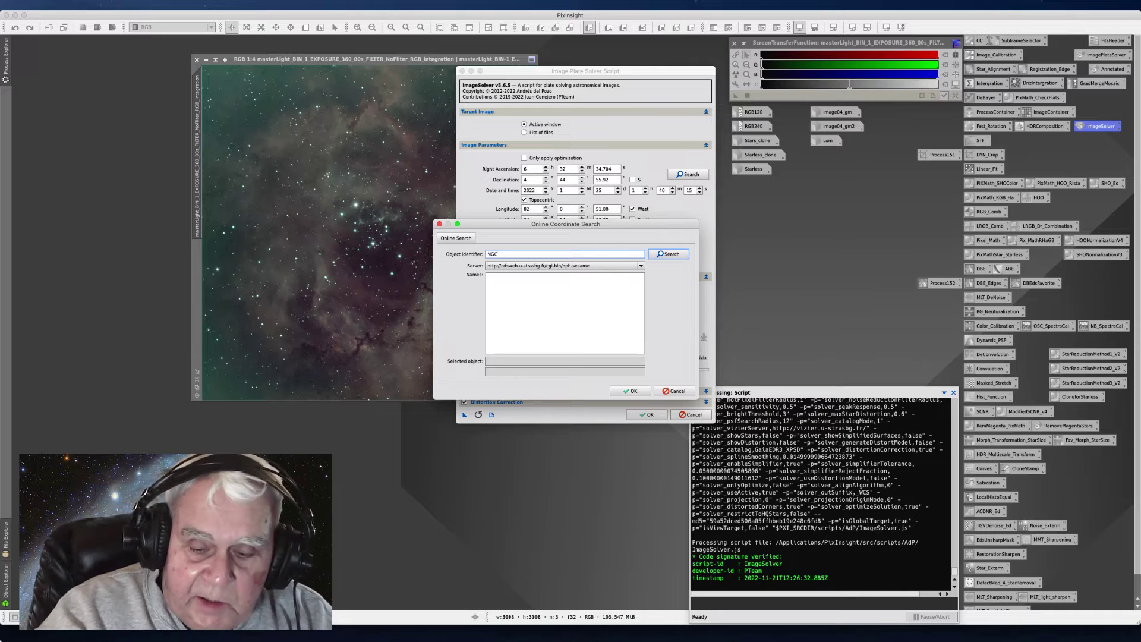
text(2233)
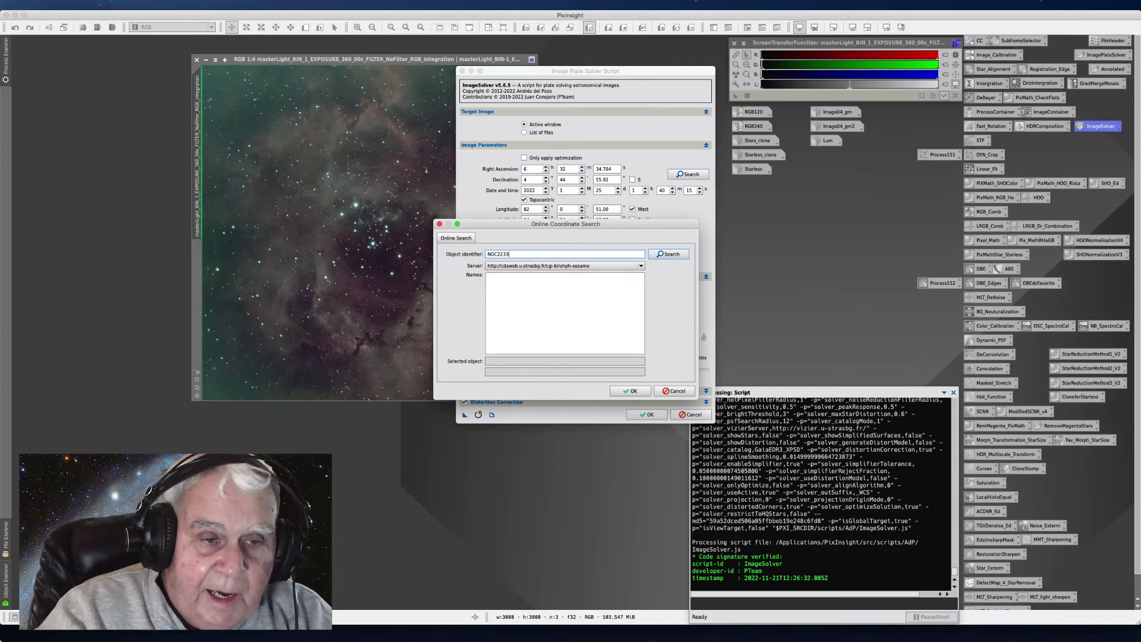
click(632, 391)
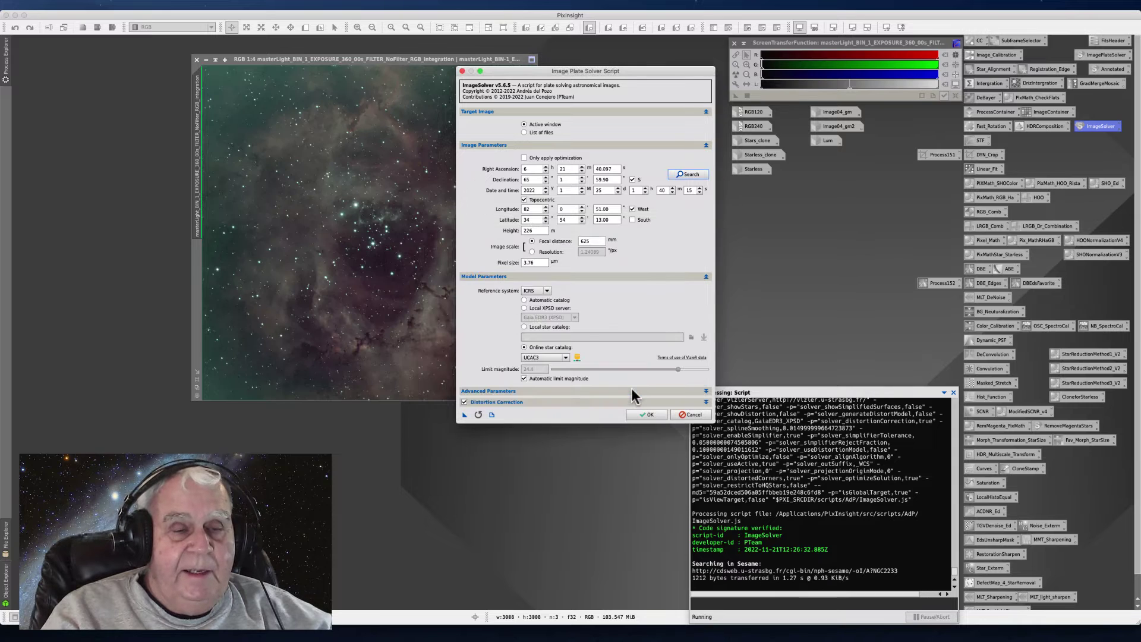
click(68, 5)
click(92, 224)
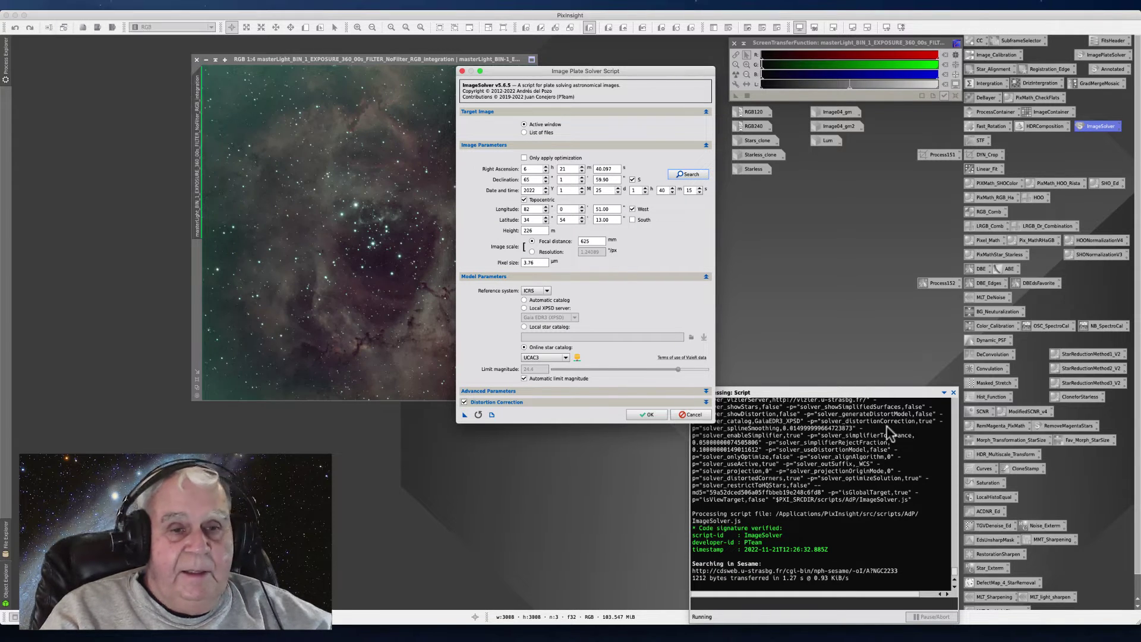
click(704, 415)
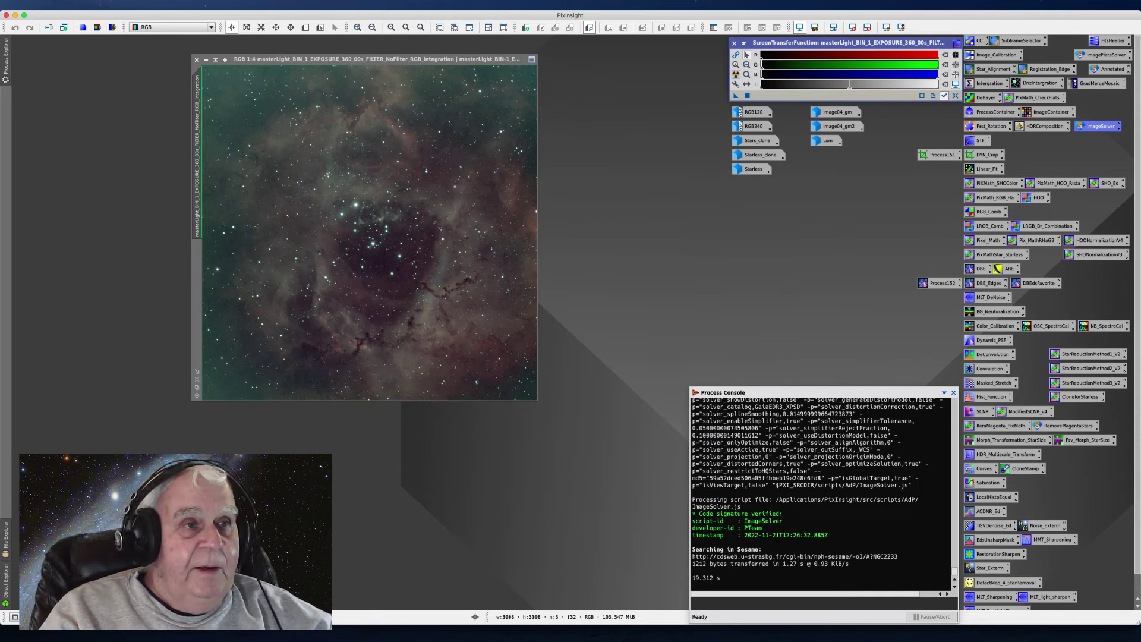
click(68, 6)
- Reopen the file browser and go back to the 1-24-22_NGC2238_Rosette_533_Vix session folder
key(Escape)
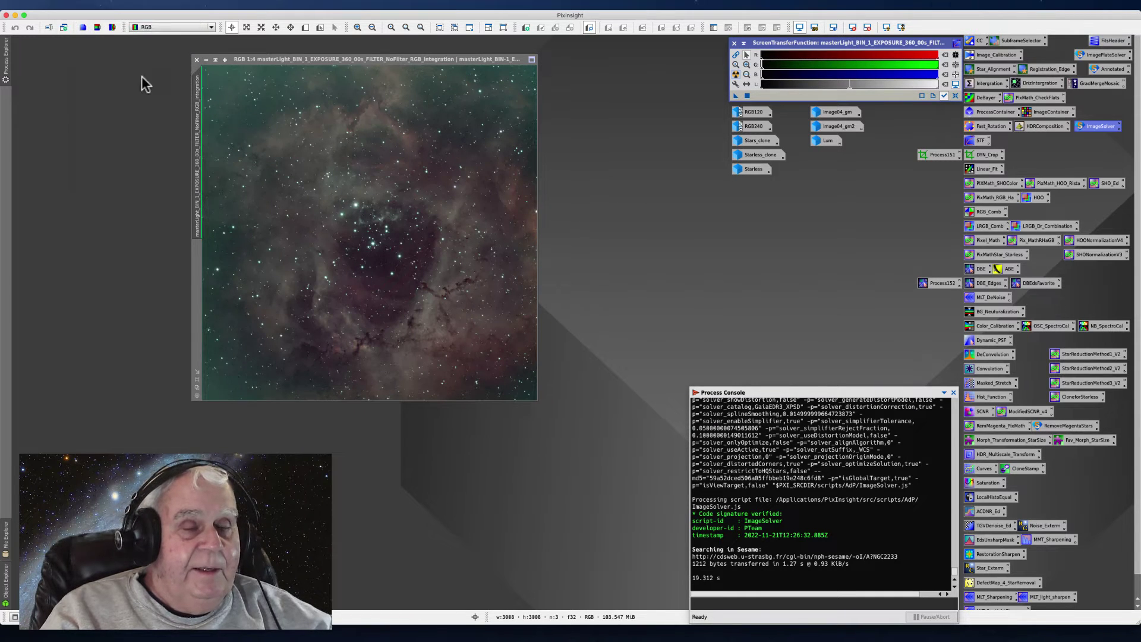
key(super+o)
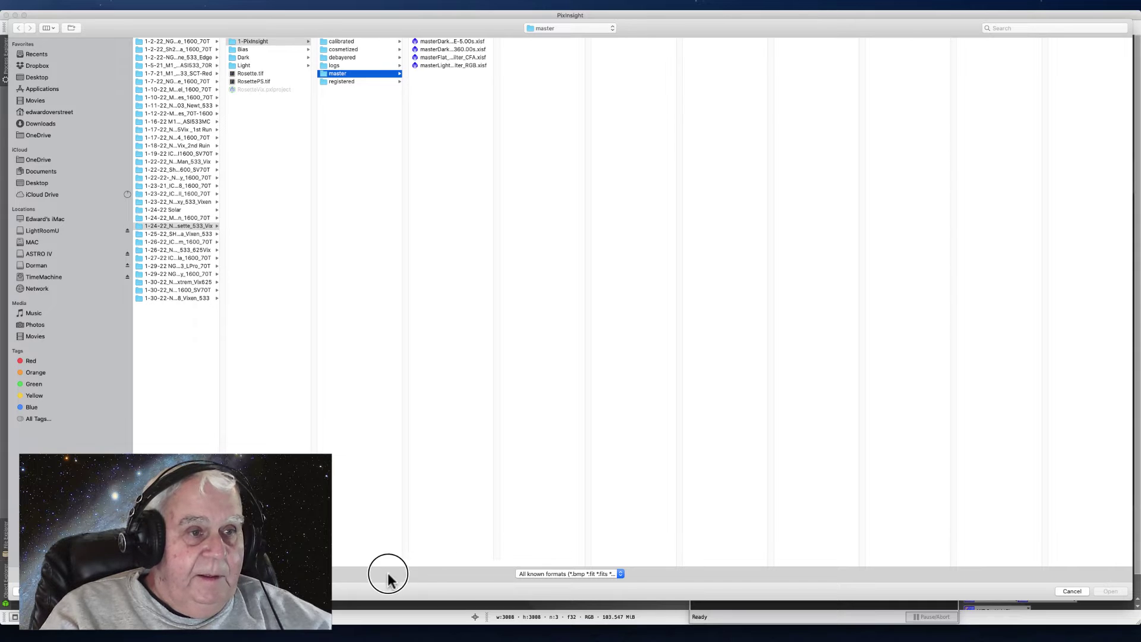
key(Left)
key(Left)
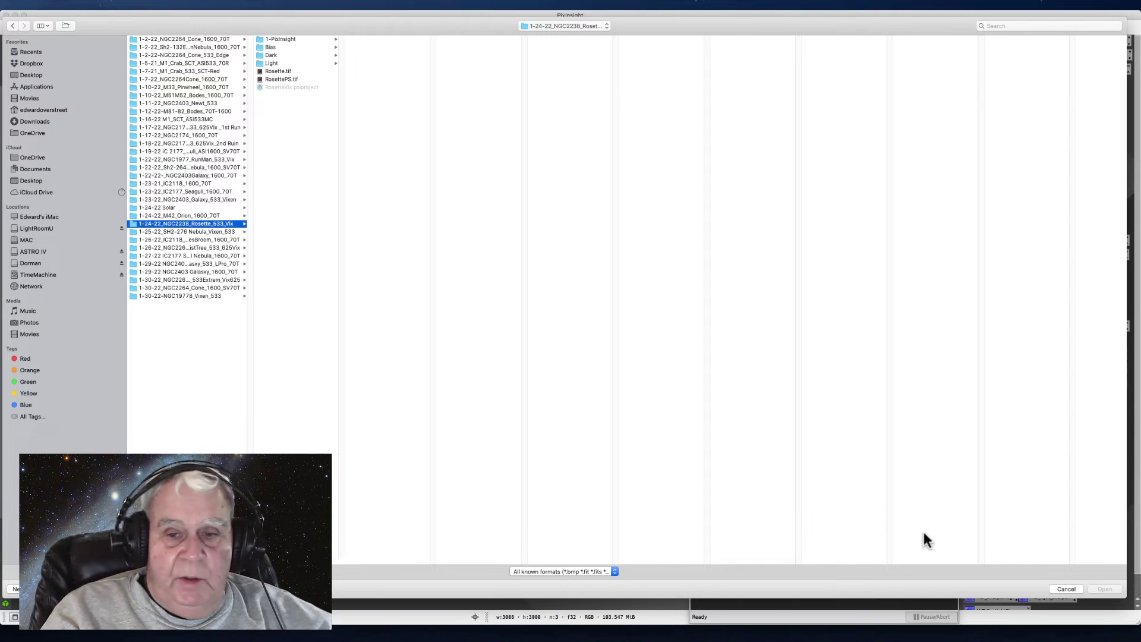
- Cancel the file browser and launch the ImageSolver script from its process icon
click(1067, 589)
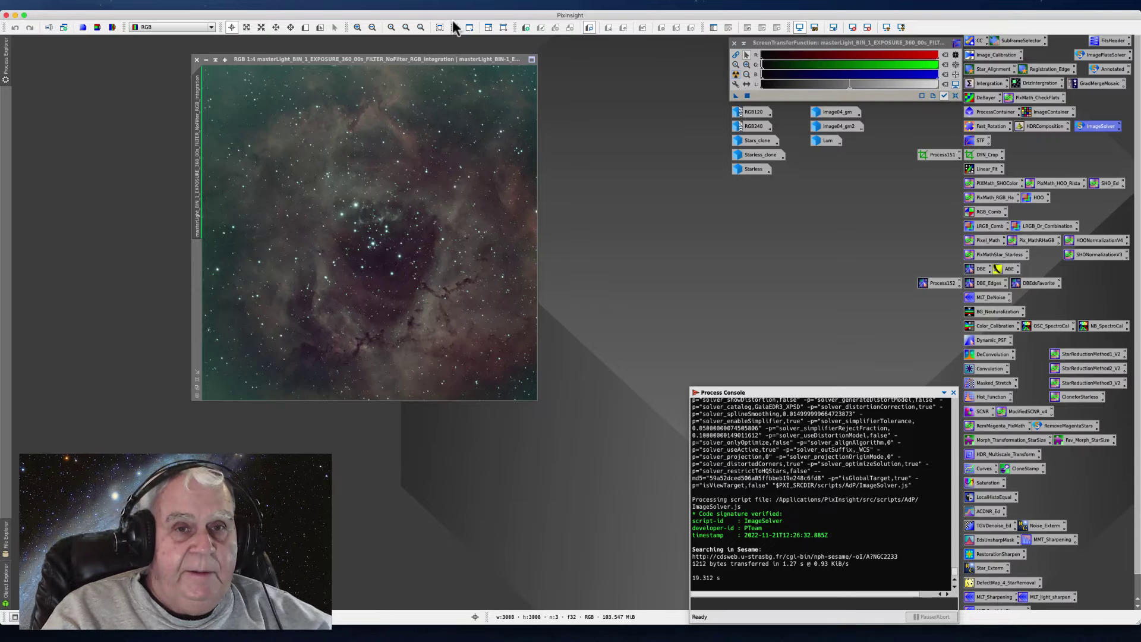
right_click(1098, 126)
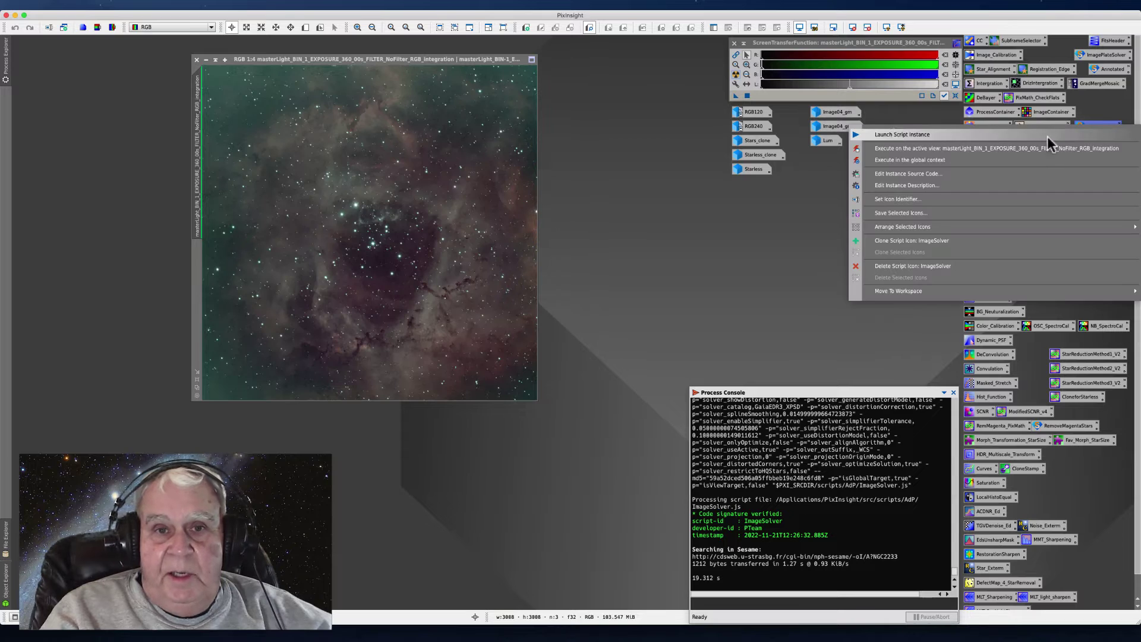
click(899, 199)
click(656, 331)
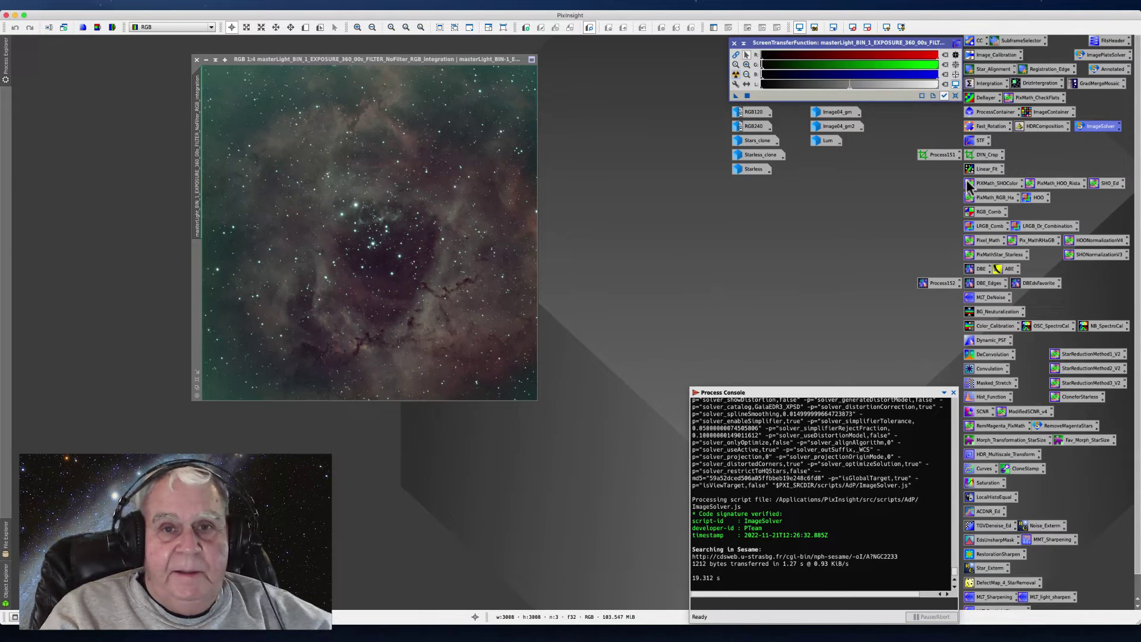
right_click(1093, 127)
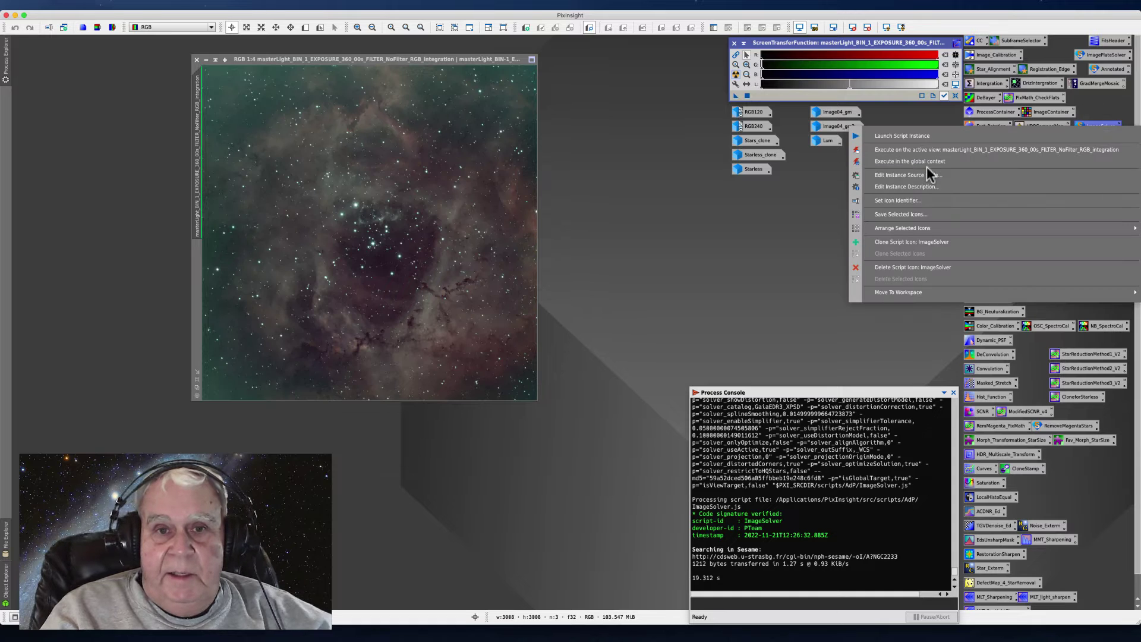
click(901, 161)
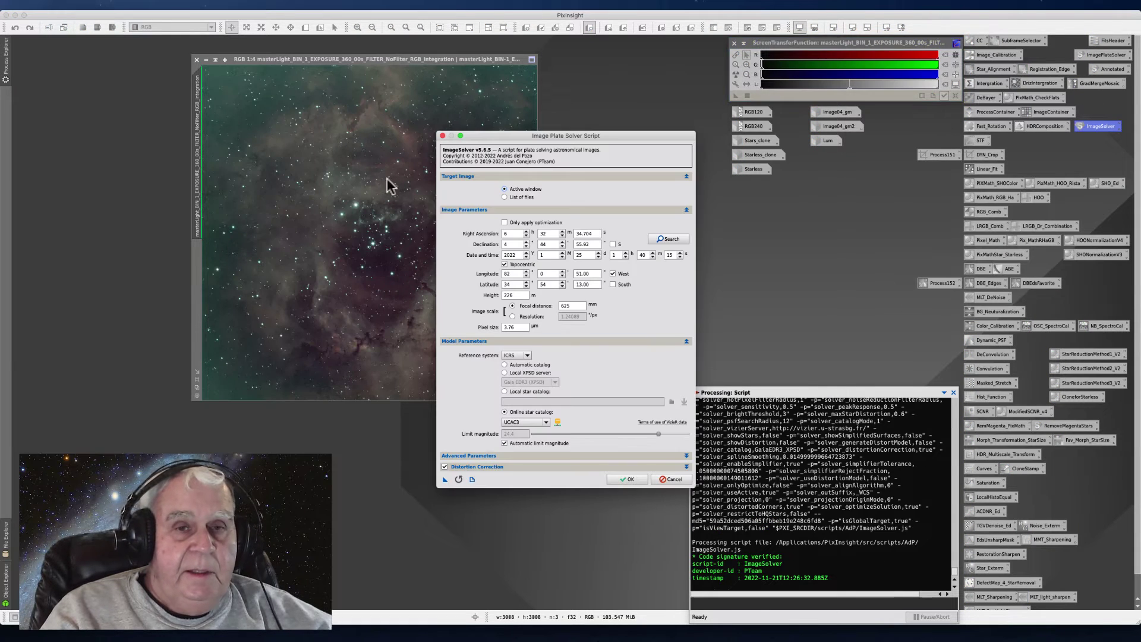
- Look up NGC2238 online and load its coordinates into the plate solver
click(655, 238)
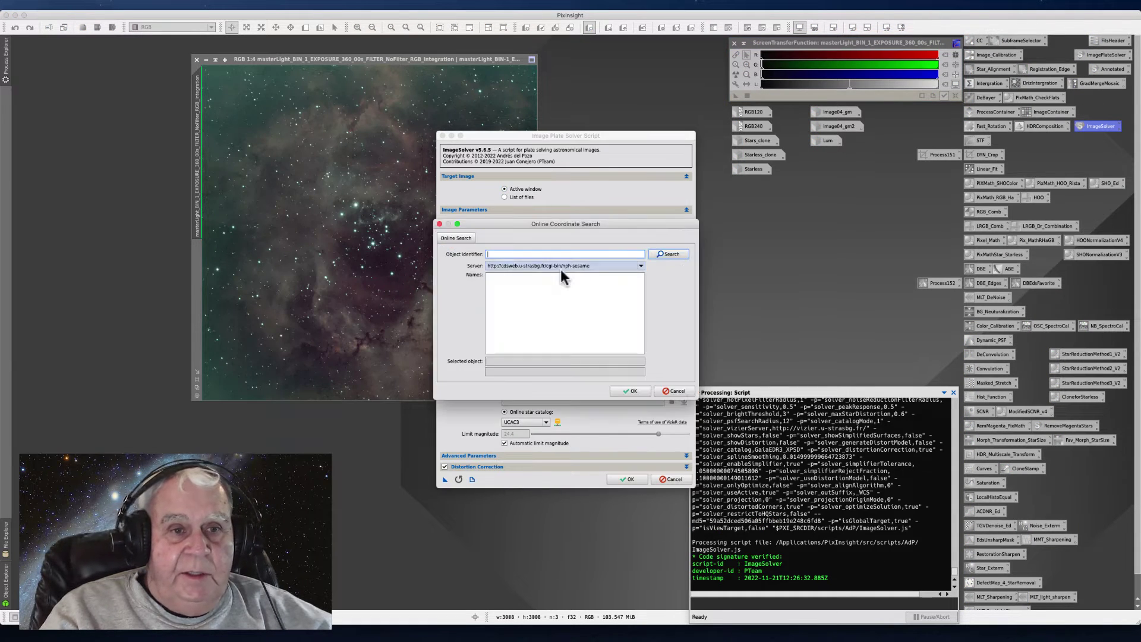
text(N)
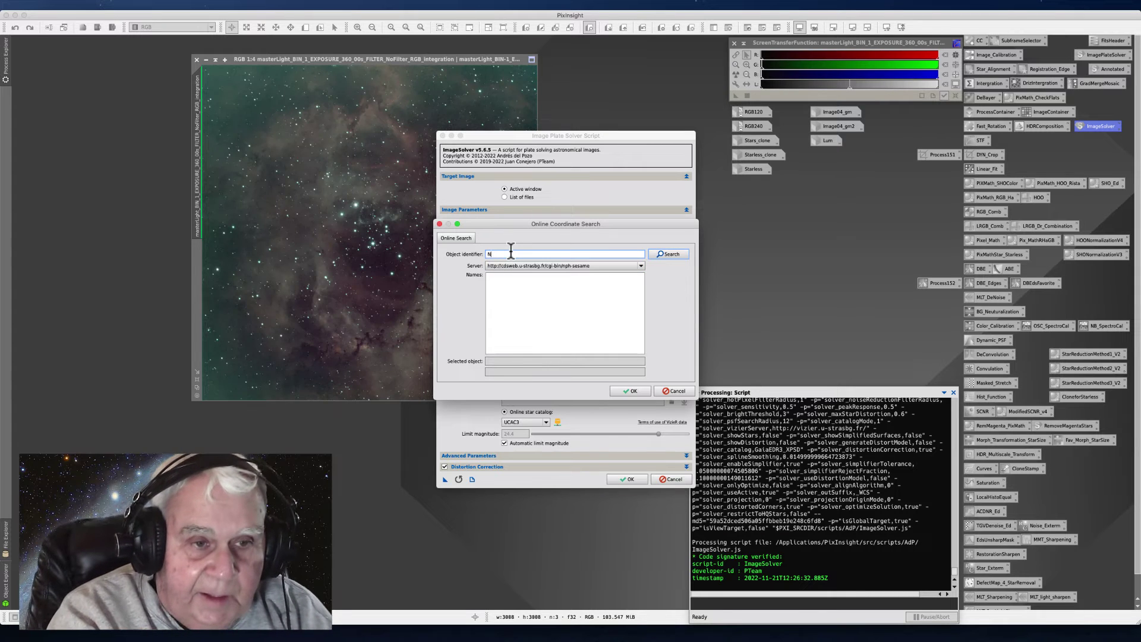
text(GC2238)
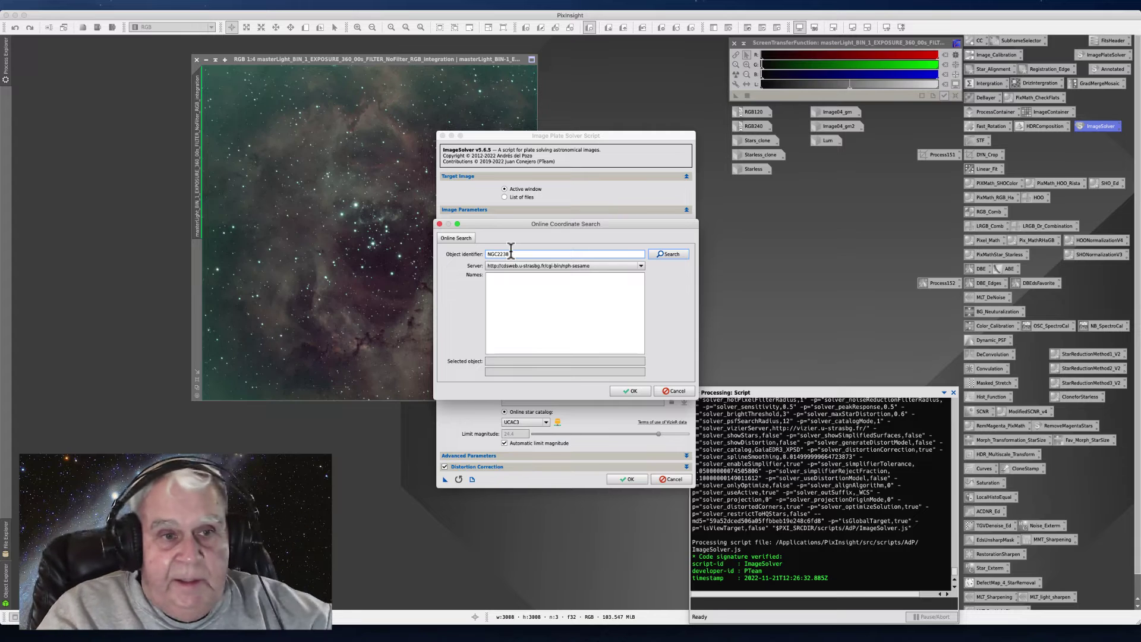
click(666, 256)
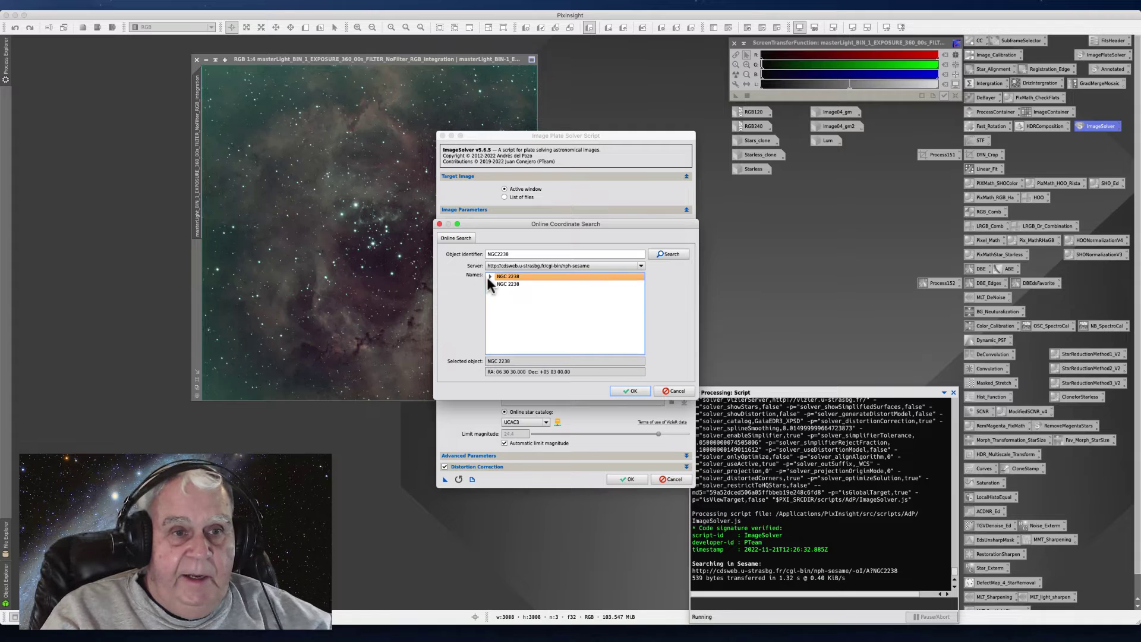
click(489, 277)
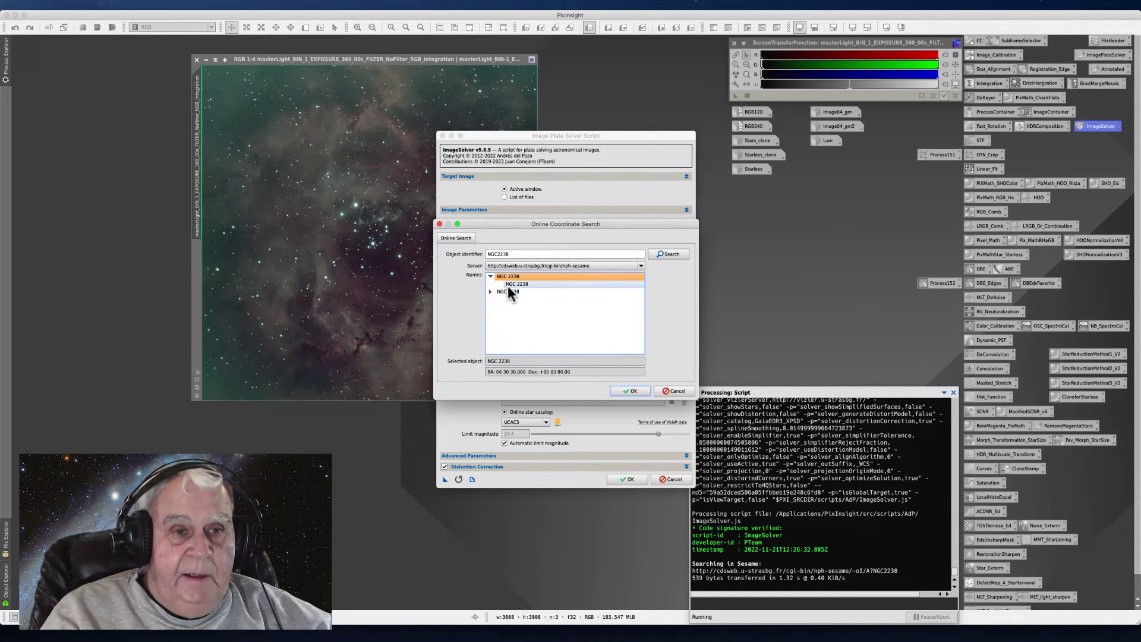
click(633, 392)
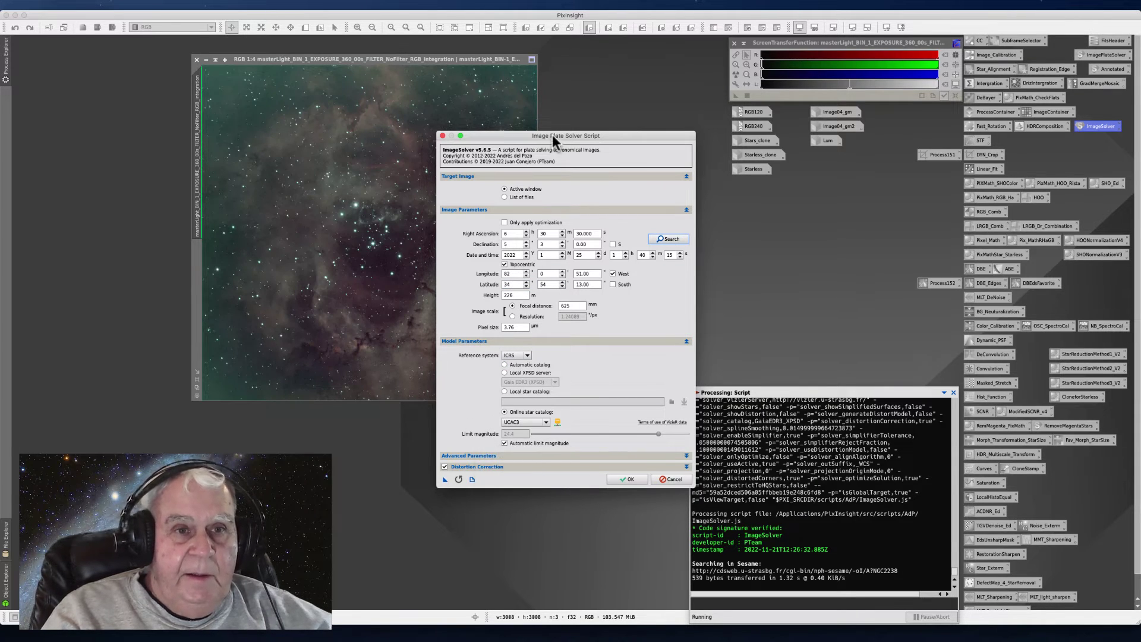
- Drag the Image Plate Solver dialog up and to the right, off the nebula
click(535, 80)
drag(505, 140, 510, 63)
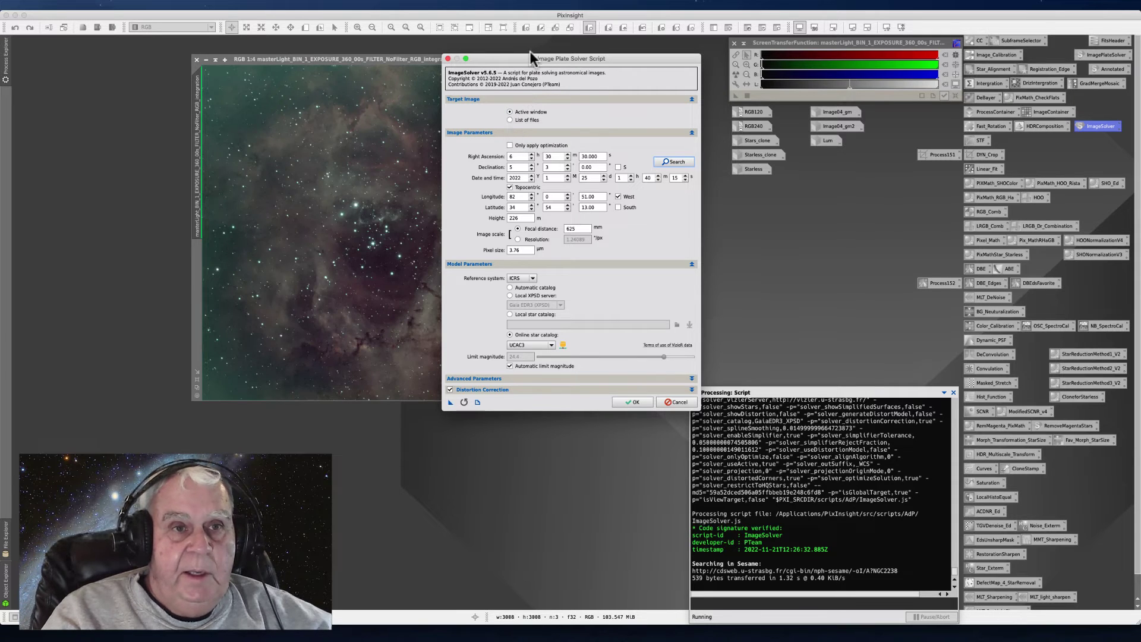
drag(529, 57, 556, 37)
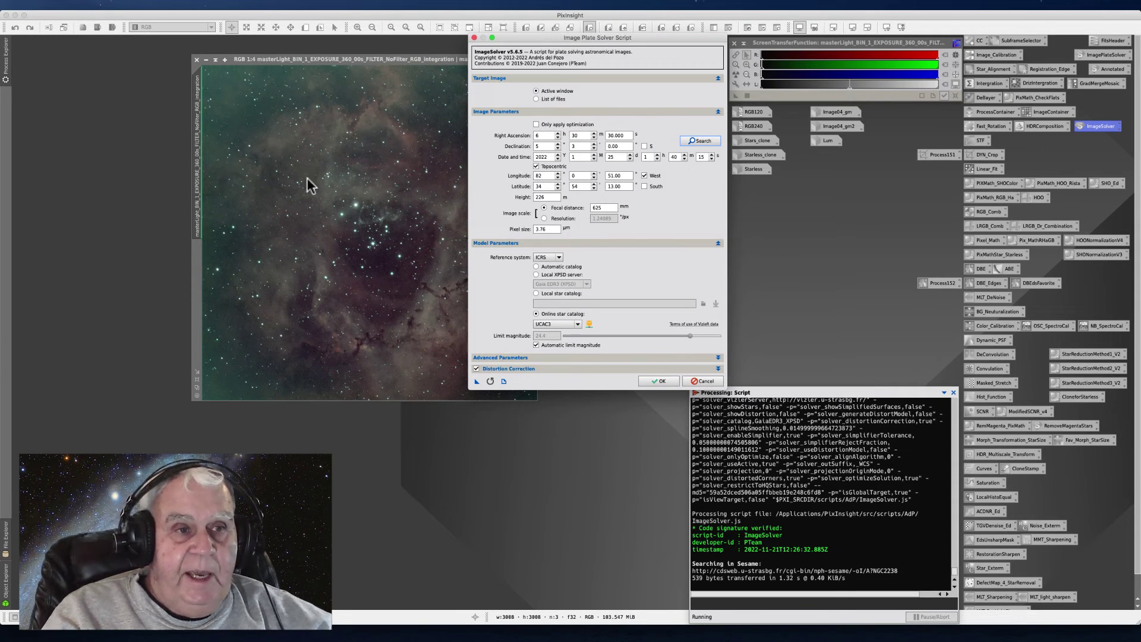
click(305, 212)
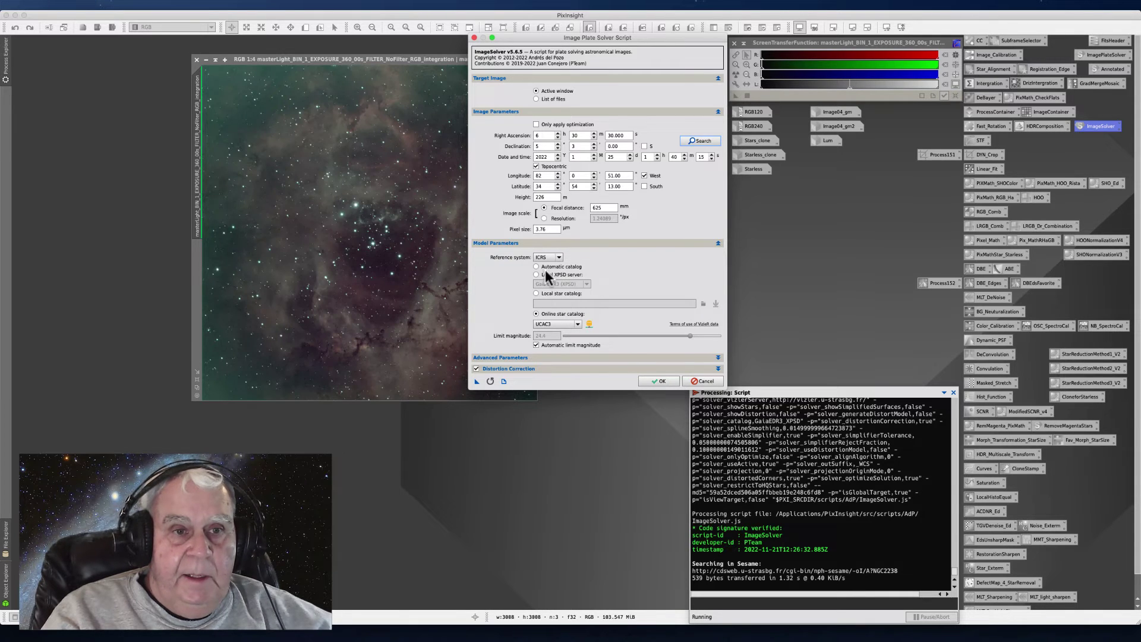
- Run the plate solve: centre RA 6 32 02.437, Dec +4 55 20.33, 1.243 arcsec/px
click(660, 382)
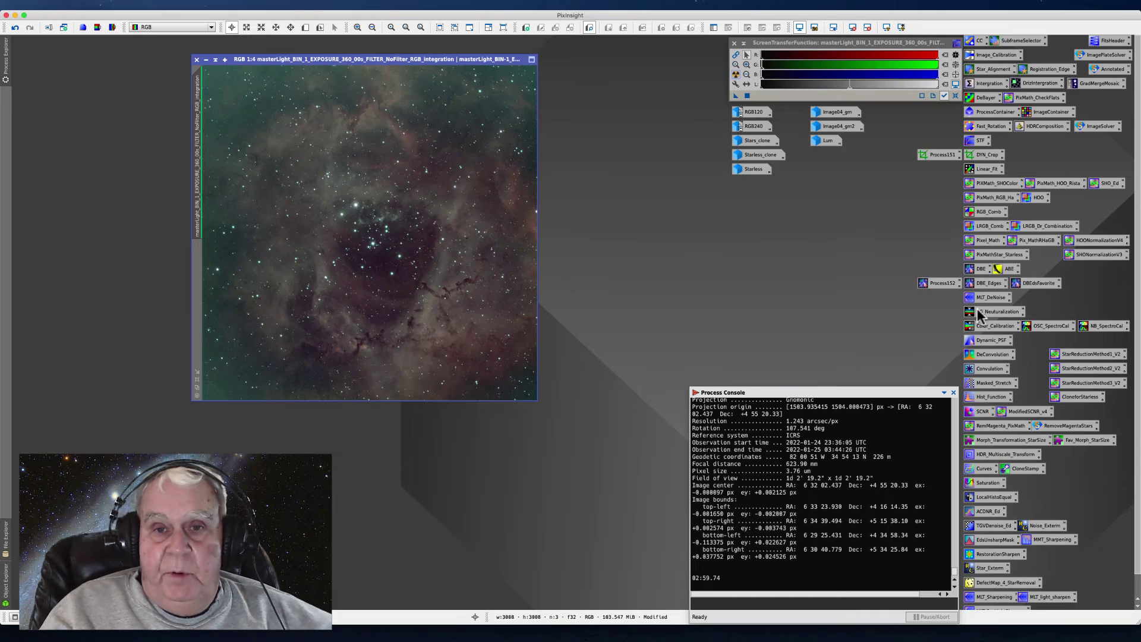
- Open the saved OSC_SpectroCal settings using Gaia DR3/SP and nudge the window into place
double_click(1055, 327)
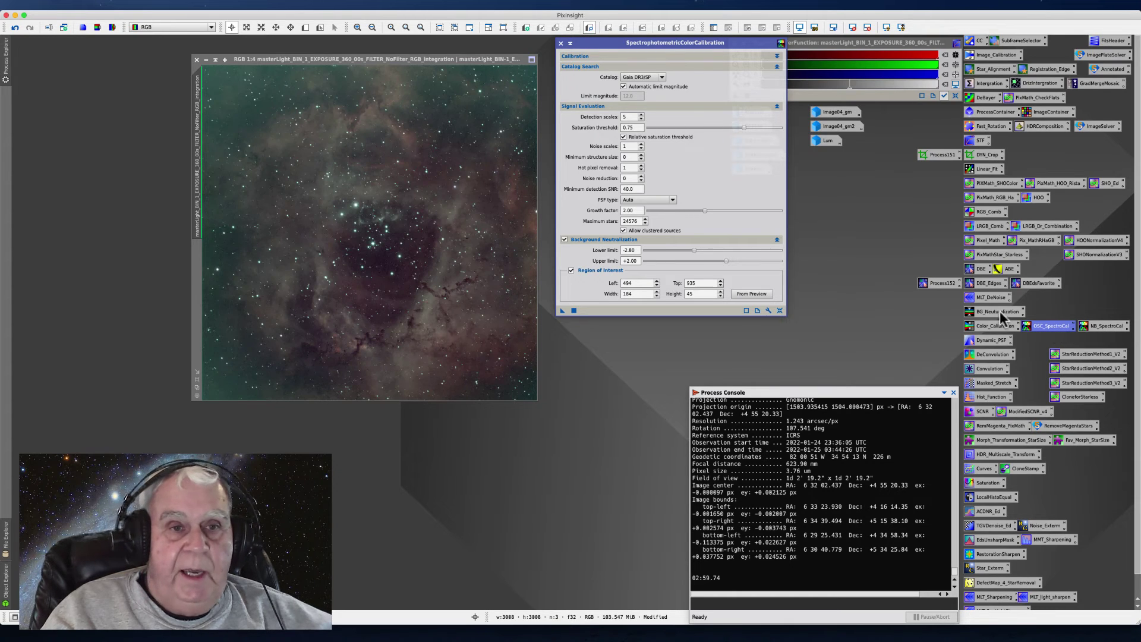
drag(618, 44, 623, 45)
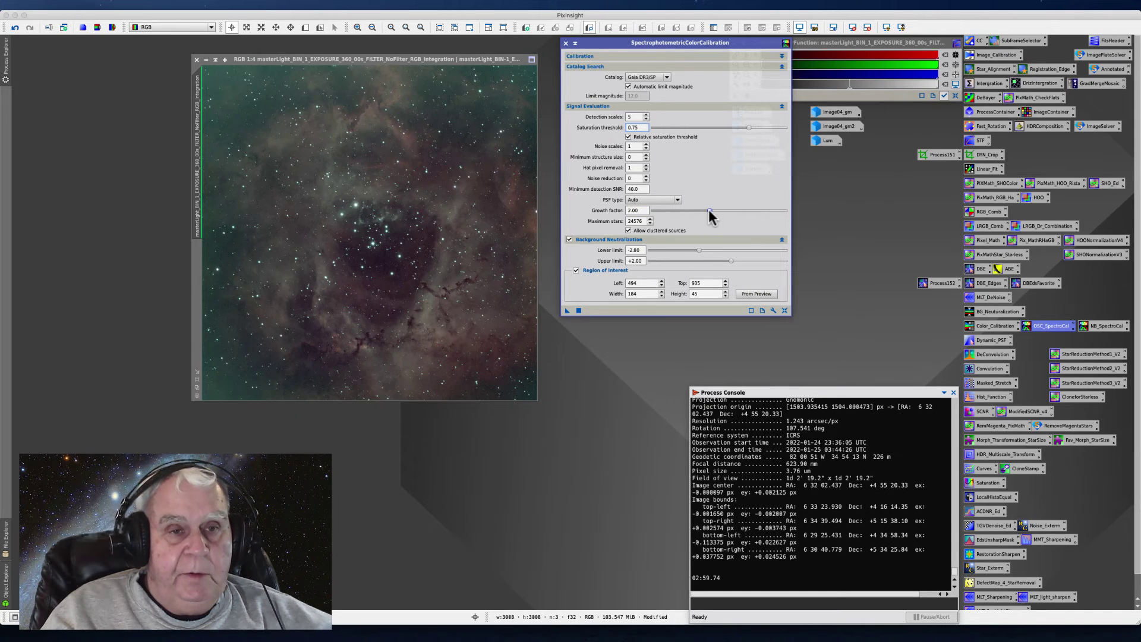
mouse_move(709, 209)
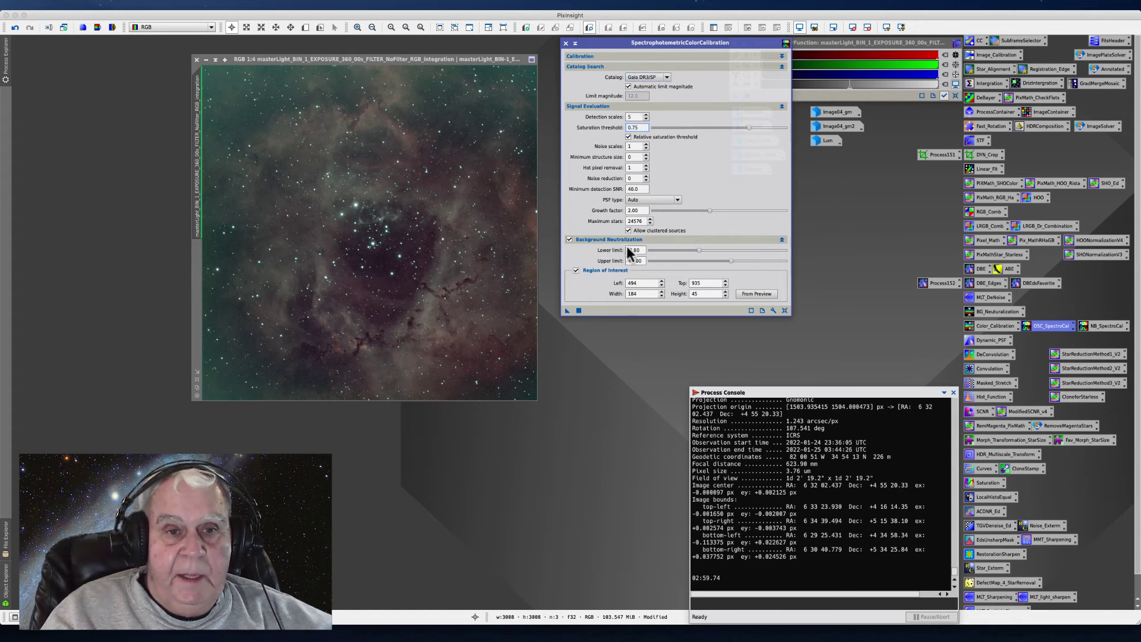
- Apply SPCC to the Rosette image (R 0.9296, G 0.5533, B 1.0000), then re-stretch and centre it
drag(568, 311, 390, 263)
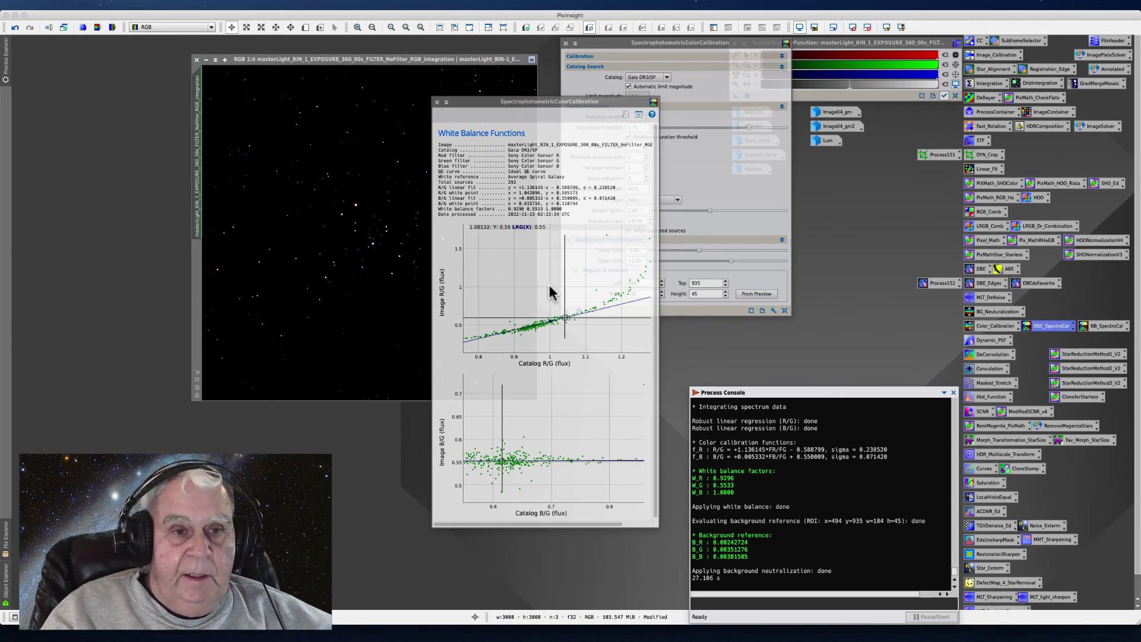
click(436, 102)
click(566, 44)
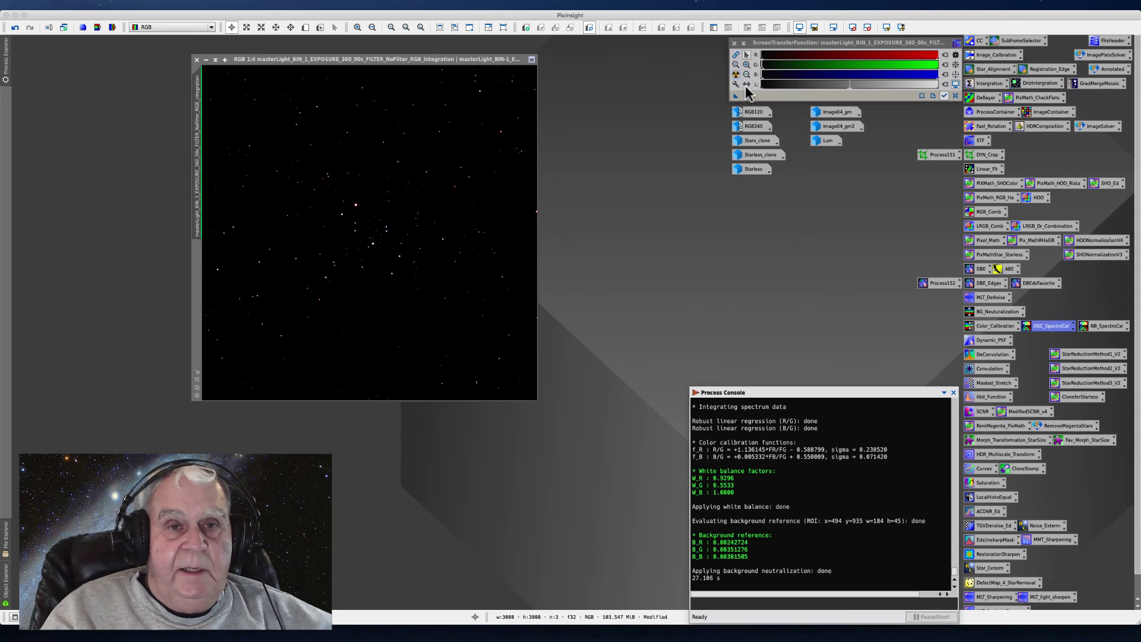
click(735, 74)
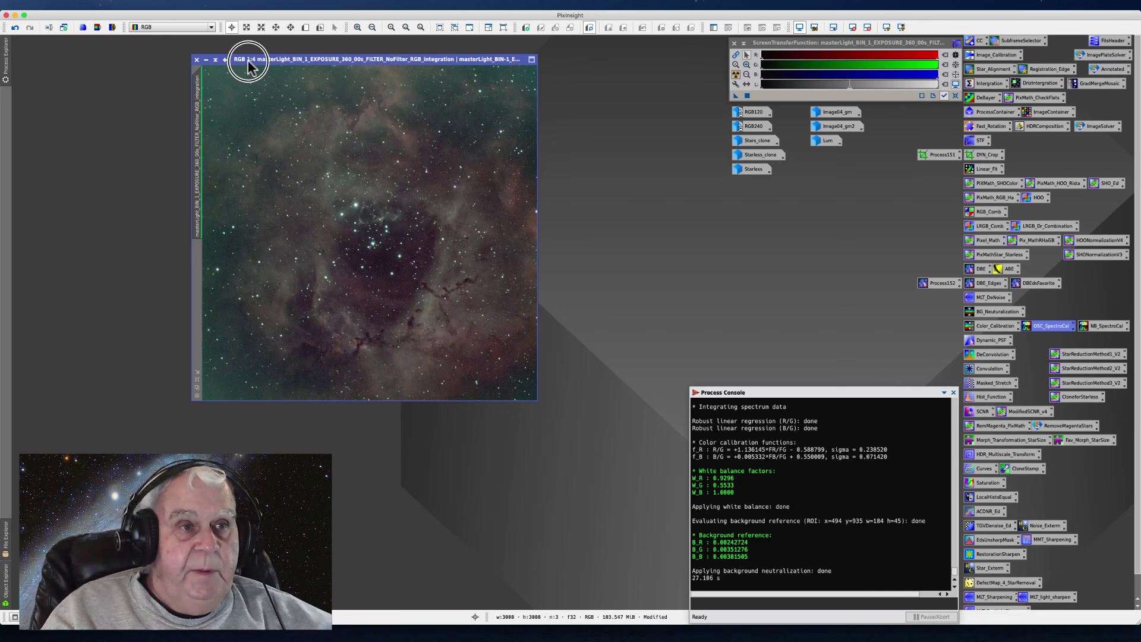
drag(247, 59, 355, 103)
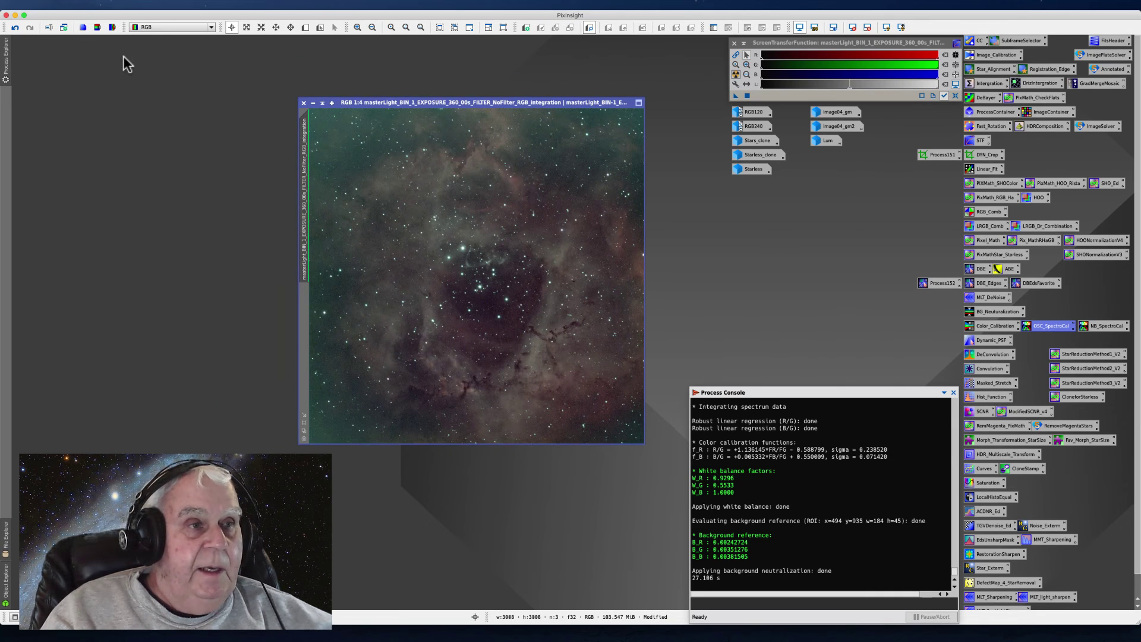
- Show the Rosette image's FITS header keywords and move the listing to the left
click(68, 5)
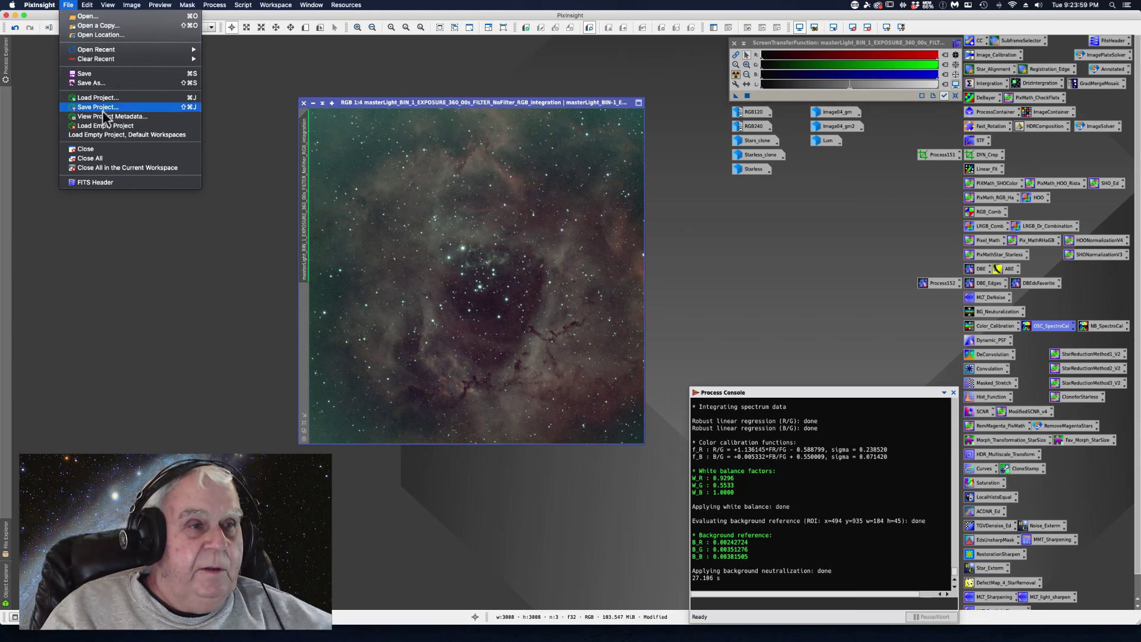
click(101, 182)
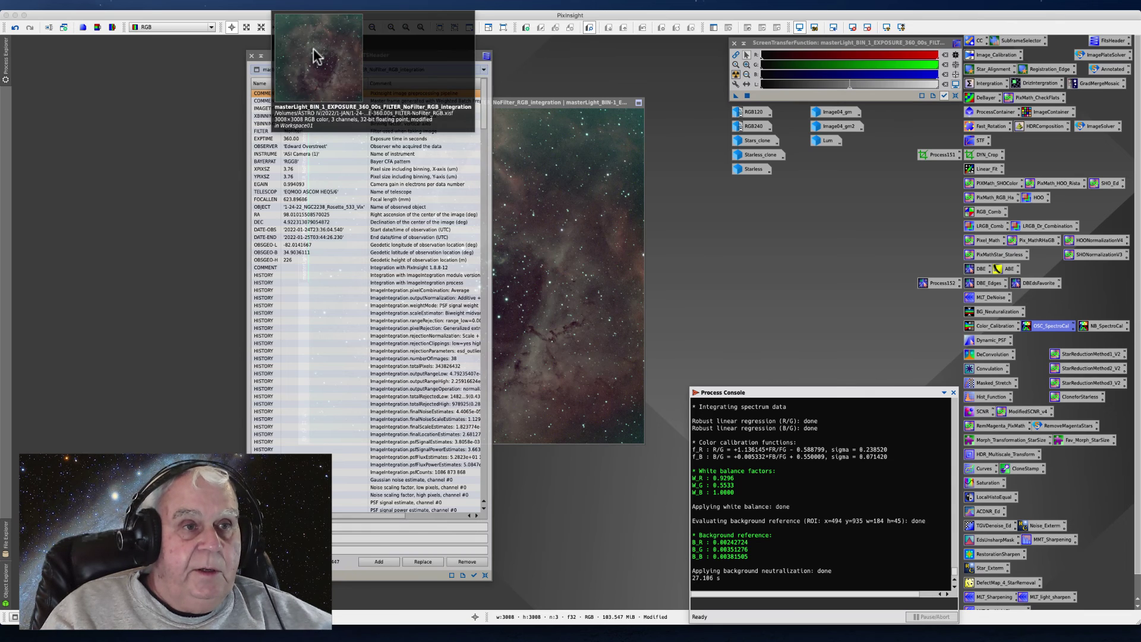
drag(314, 52, 112, 51)
- Close the FITSHeader window to uncover the colour-calibrated Rosette image
click(94, 53)
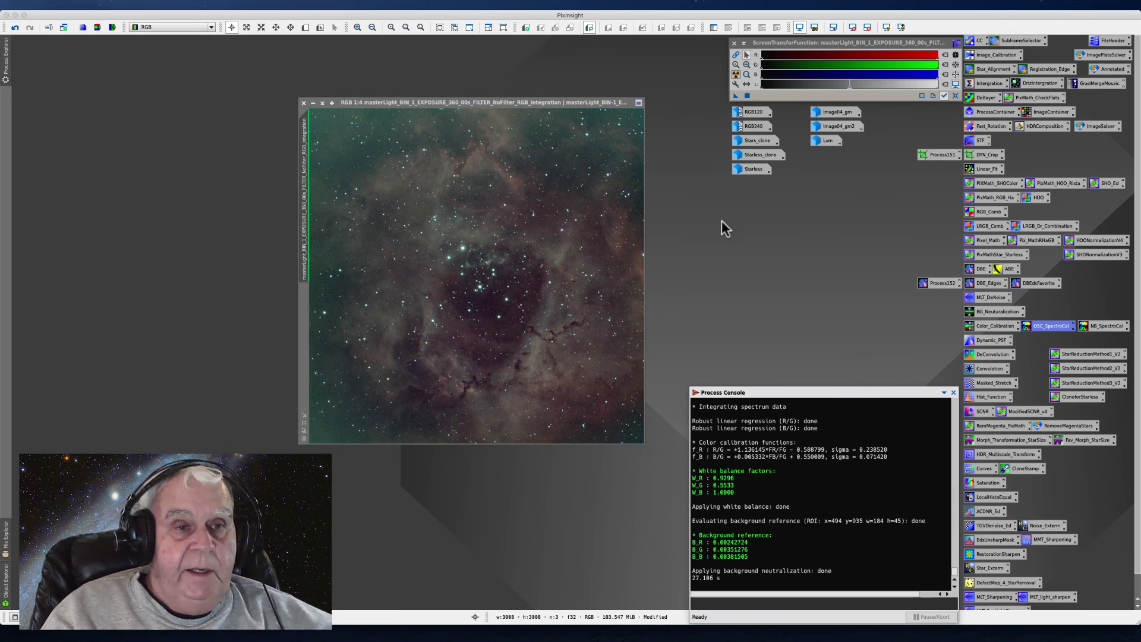